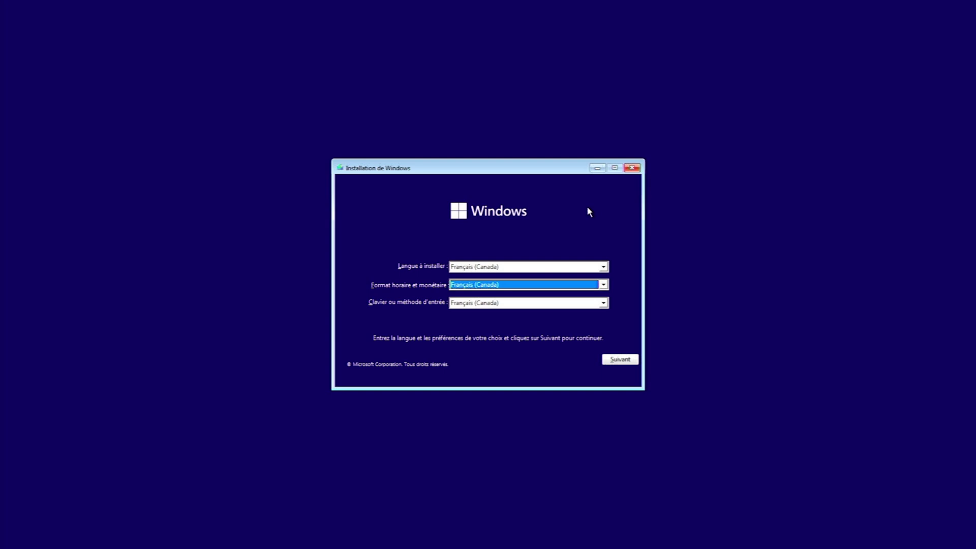
Keep Français (Canada) as the language, time format and keyboard, and start the Windows installation
key(Tab)
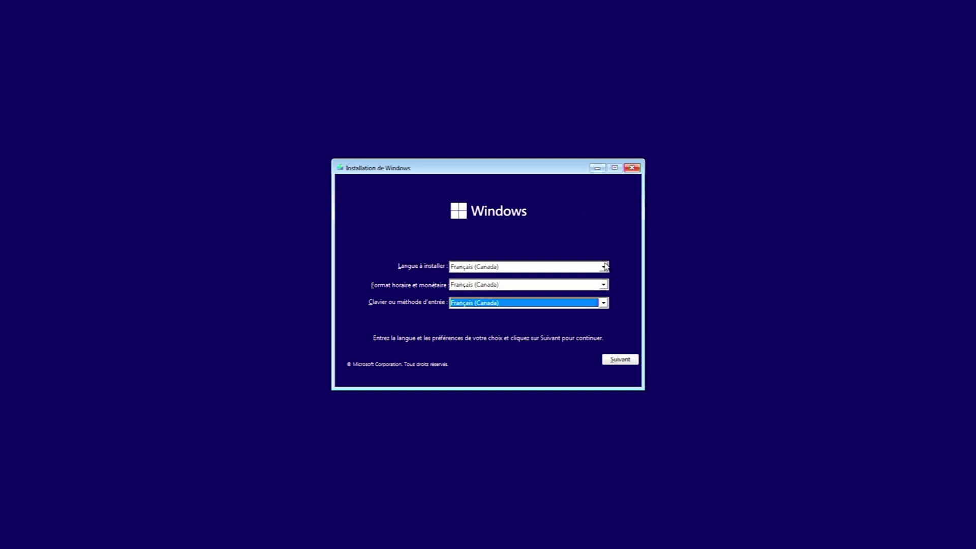
click(617, 361)
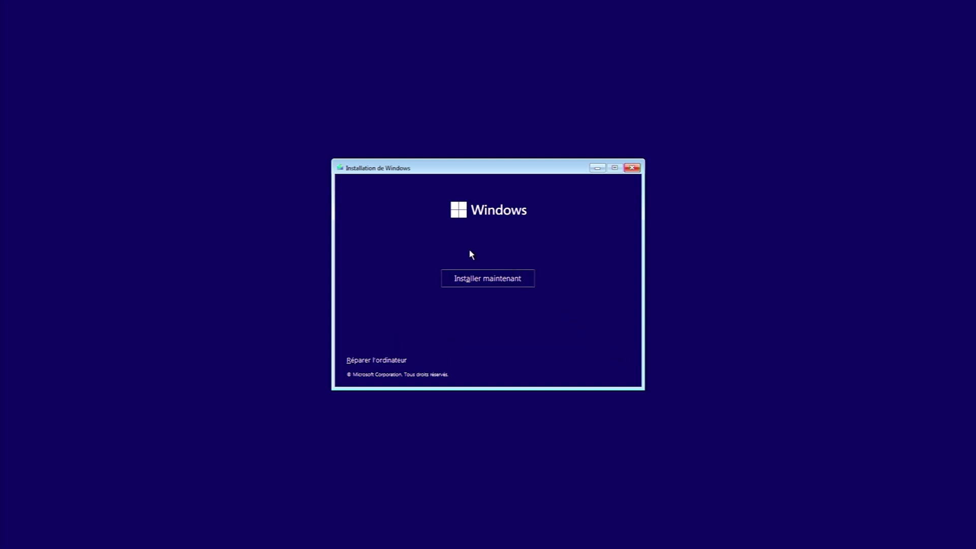
click(486, 281)
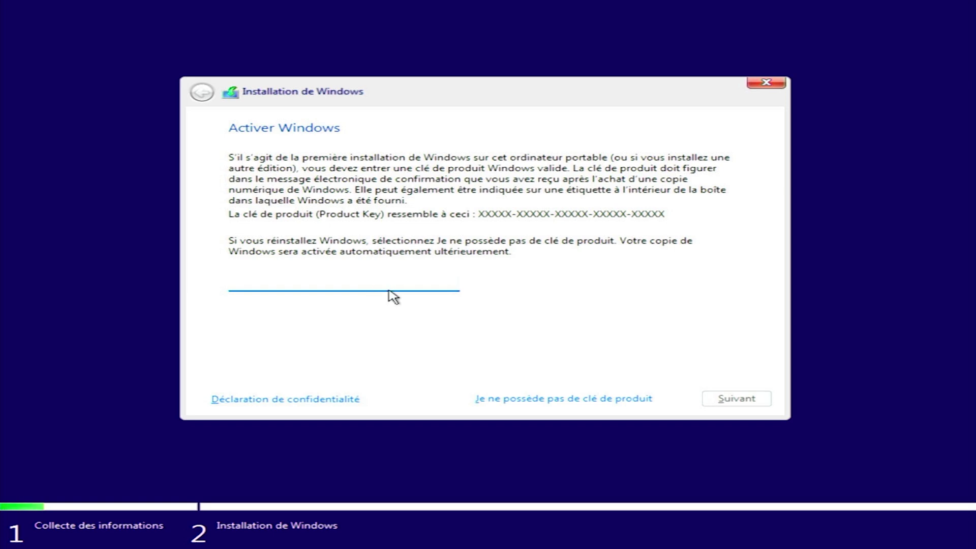
Proceed without a product key and choose Windows 11 Professionnel as the operating system to install
click(530, 400)
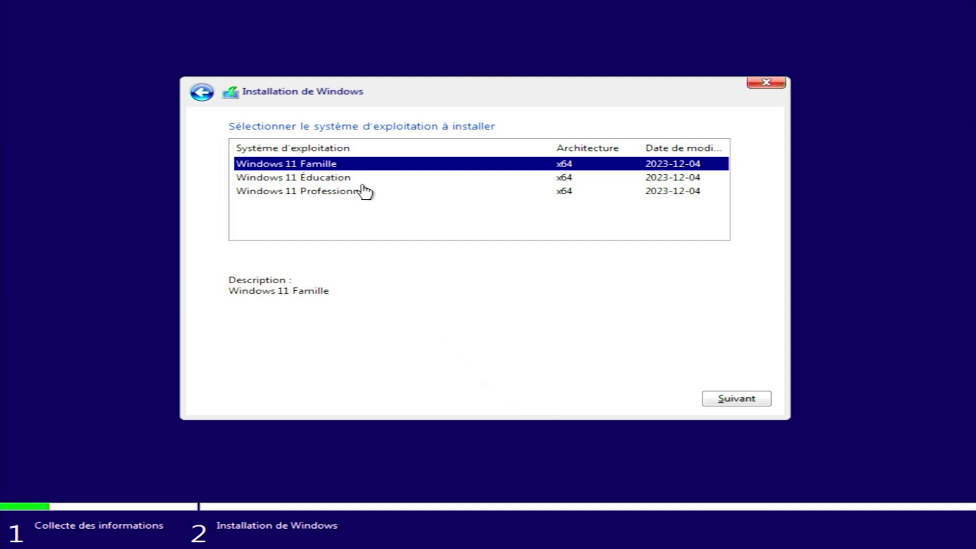
click(316, 199)
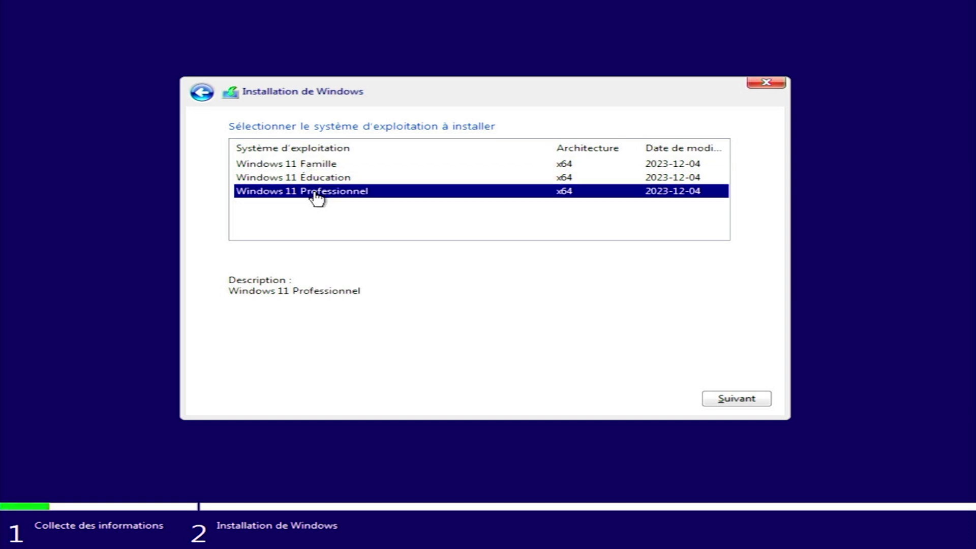
click(758, 401)
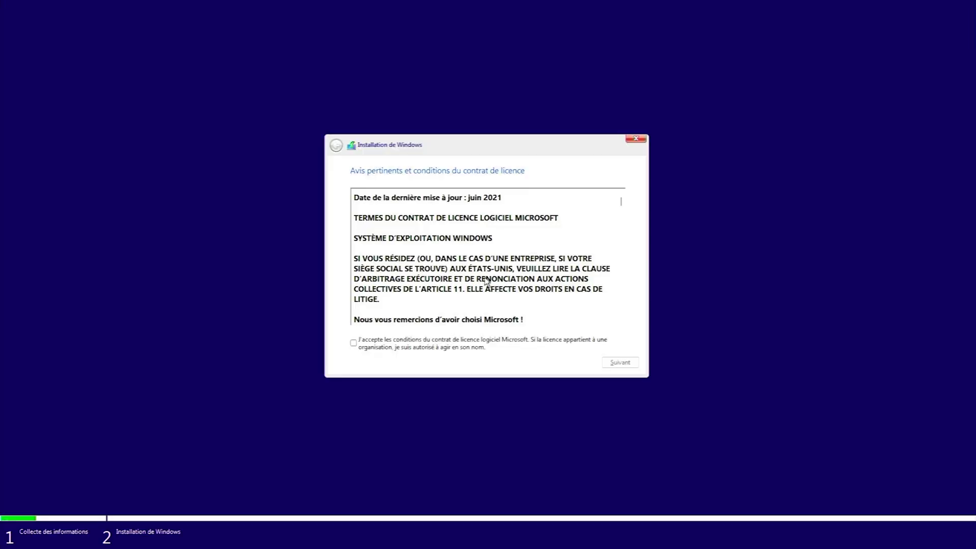
Go through the licence agreement to its end, accept its terms and continue
scroll(622, 208, down, 1)
drag(621, 208, 621, 312)
click(357, 345)
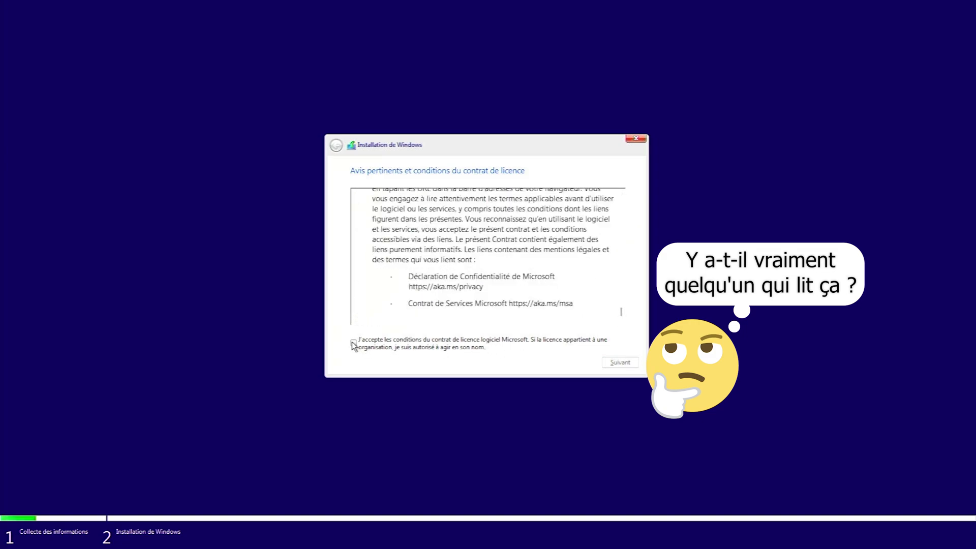
click(622, 362)
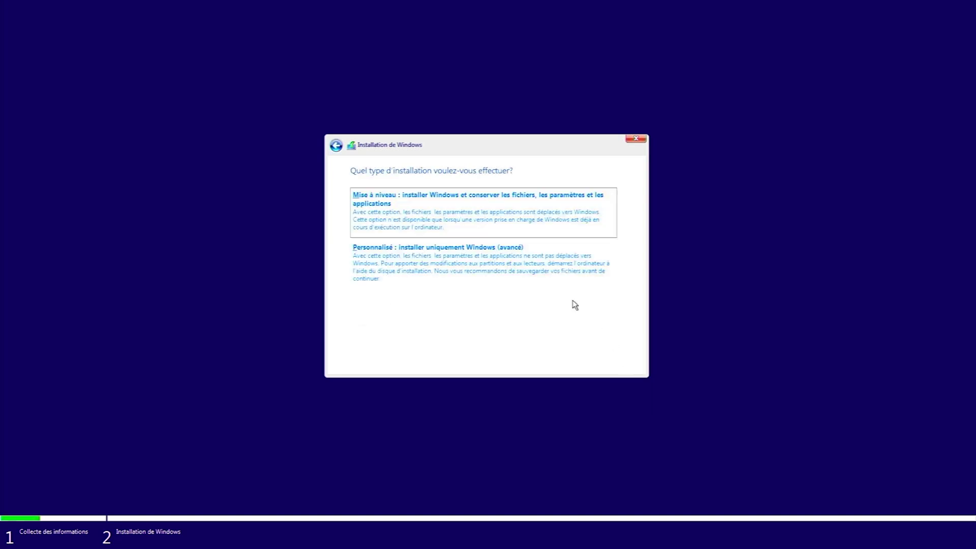
Choose the custom Windows-only installation and install onto the unallocated space of Lecteur 0
click(509, 267)
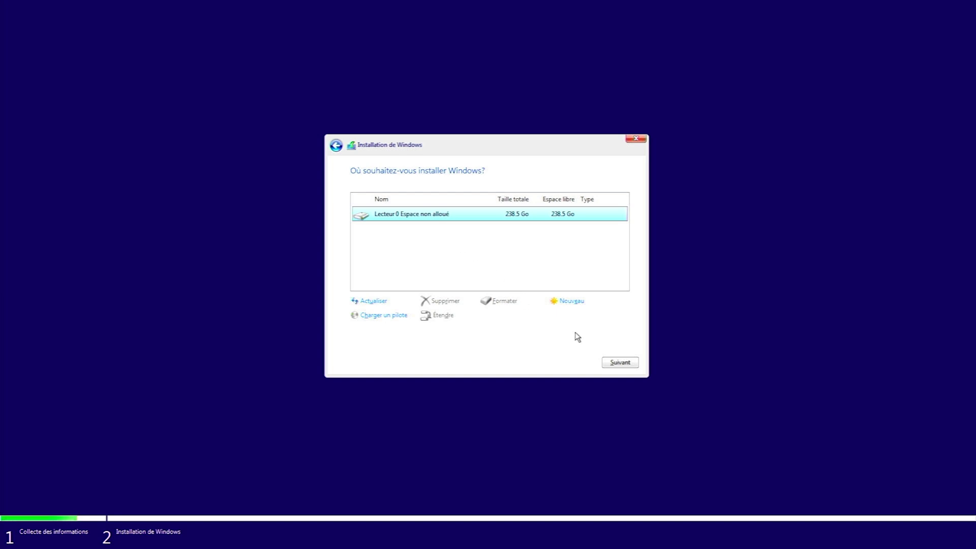
click(622, 363)
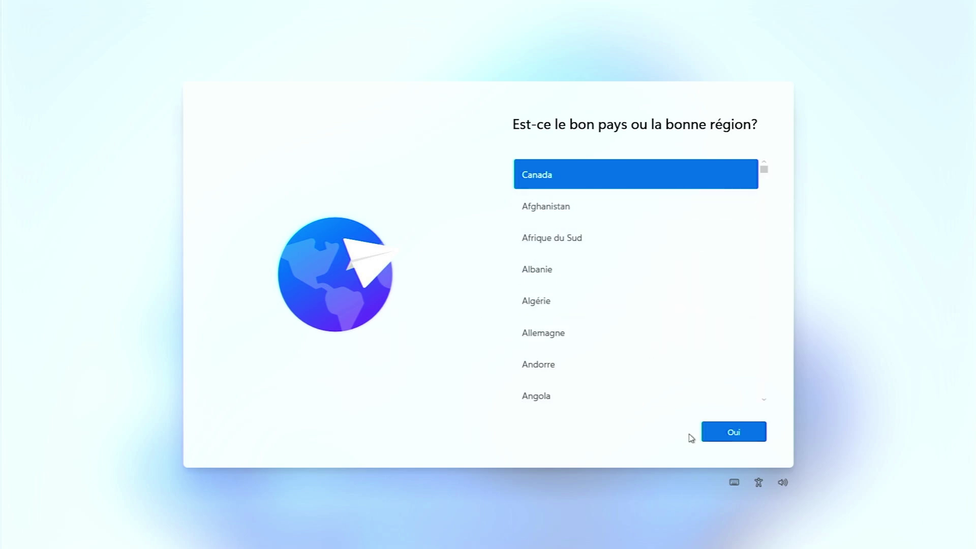
Confirm Canada as the region and choose the Canadien multilingue standard keyboard layout, without a second layout
click(742, 440)
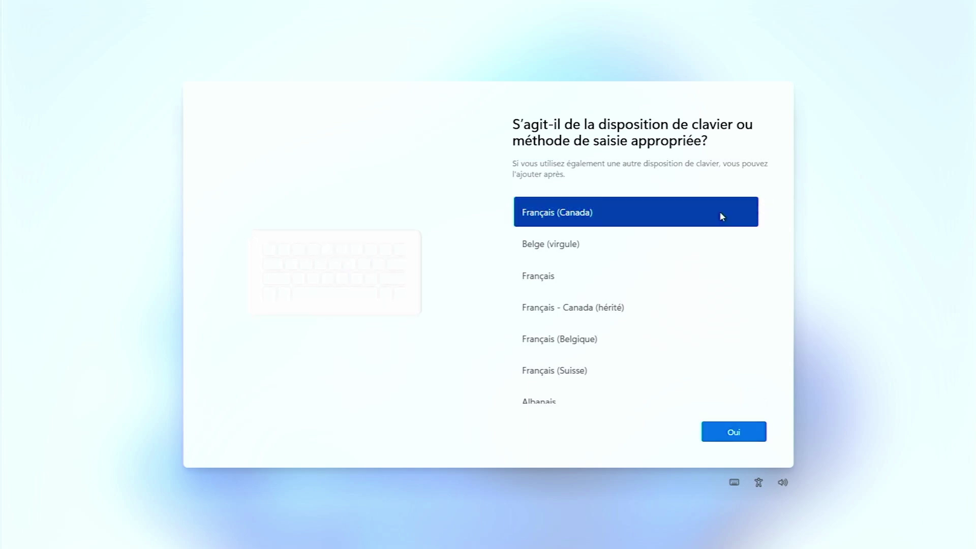
scroll(721, 213, down, 8)
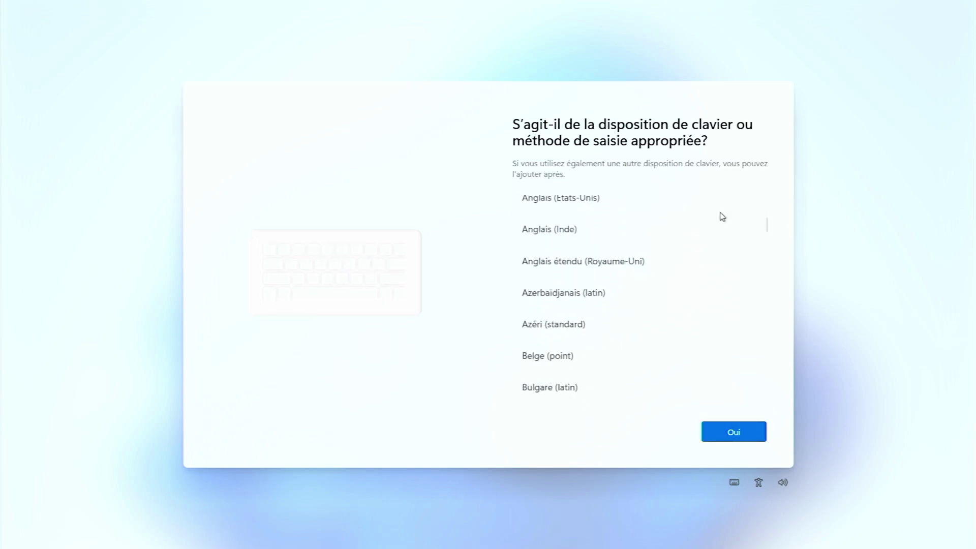
scroll(721, 217, down, 2)
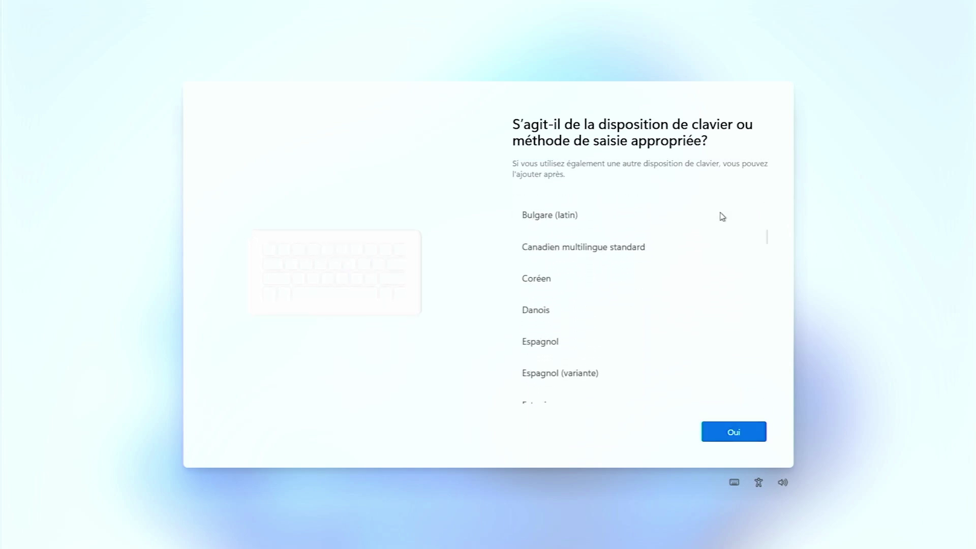
click(684, 246)
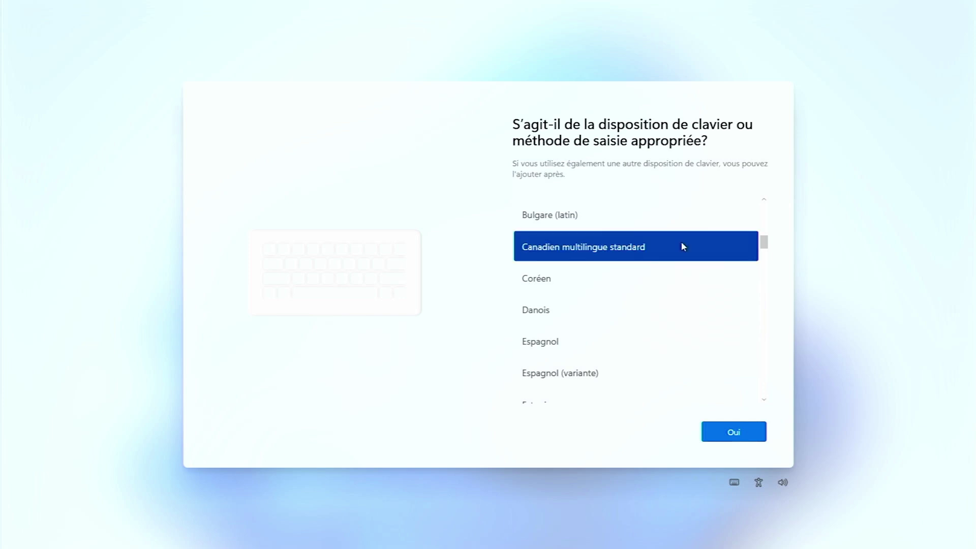
click(734, 436)
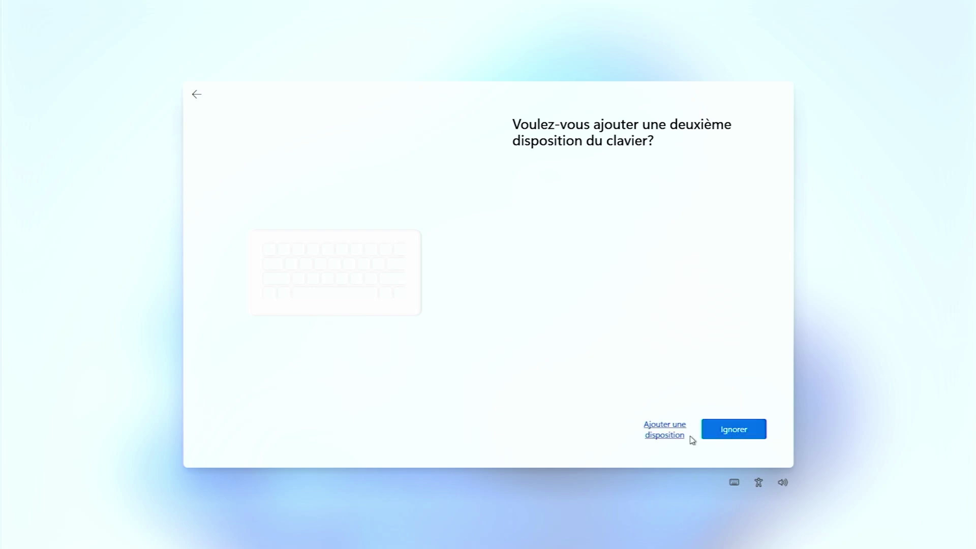
click(728, 431)
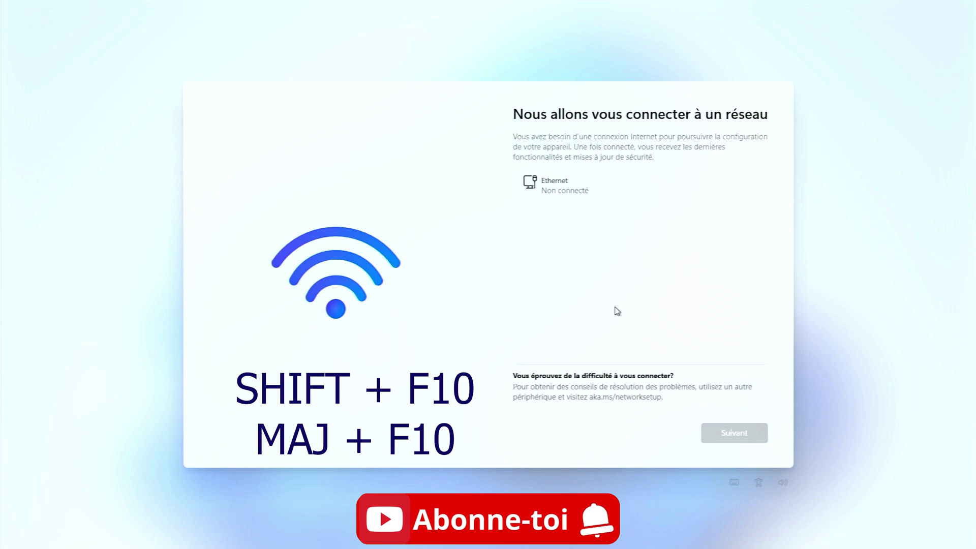
Open a command prompt from the network connection page, and continue with the limited installation instead of connecting
key(shift+F10)
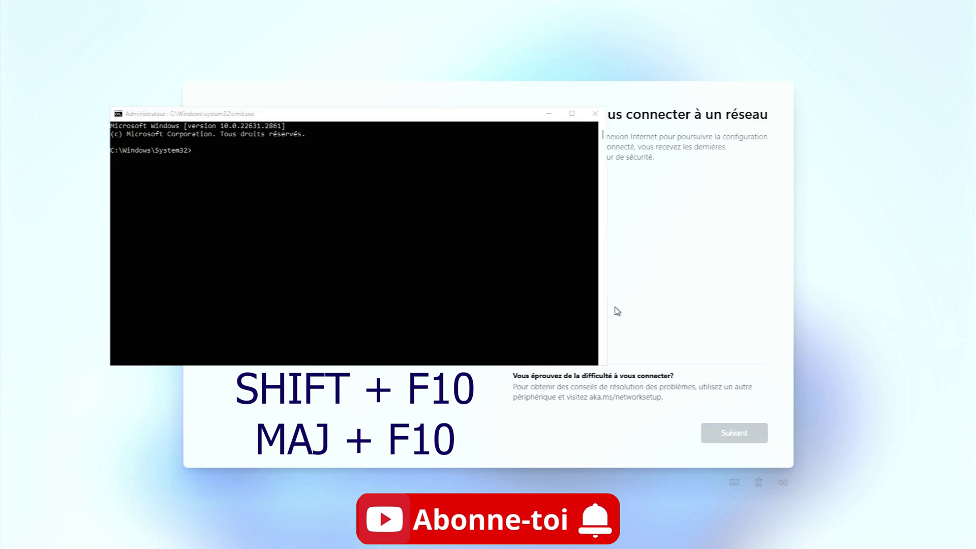
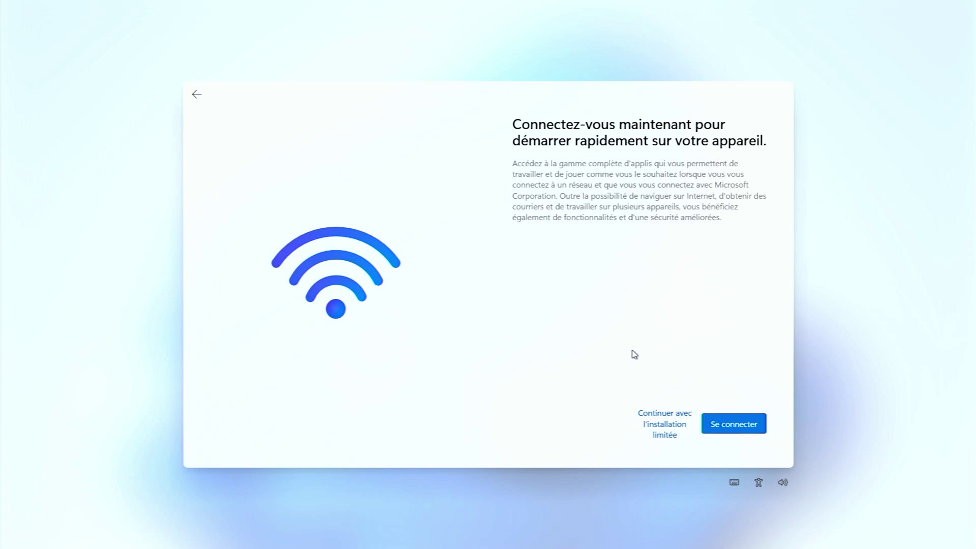
click(659, 426)
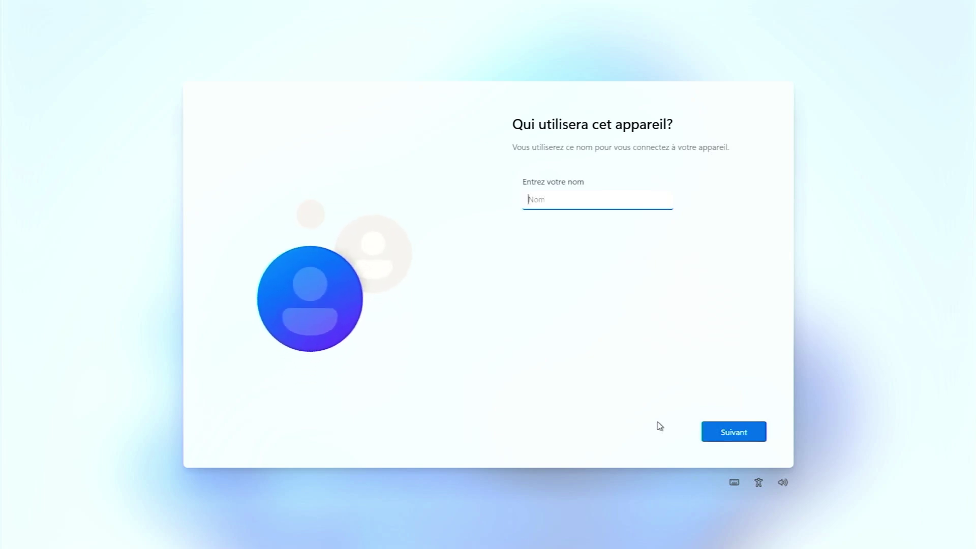
Create the local user AvisTechno, and enter and confirm the account password
text(AvisTechno)
click(742, 441)
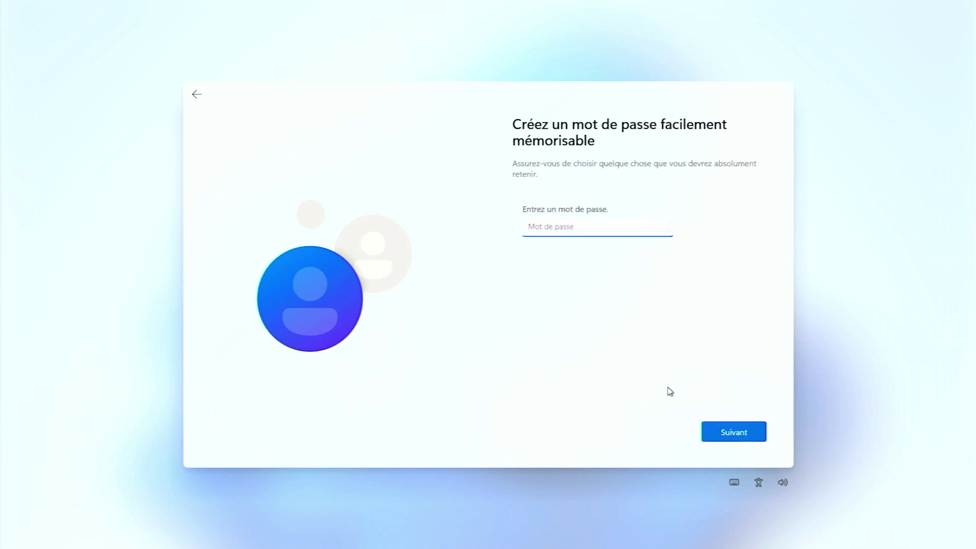
text(•••)
click(726, 433)
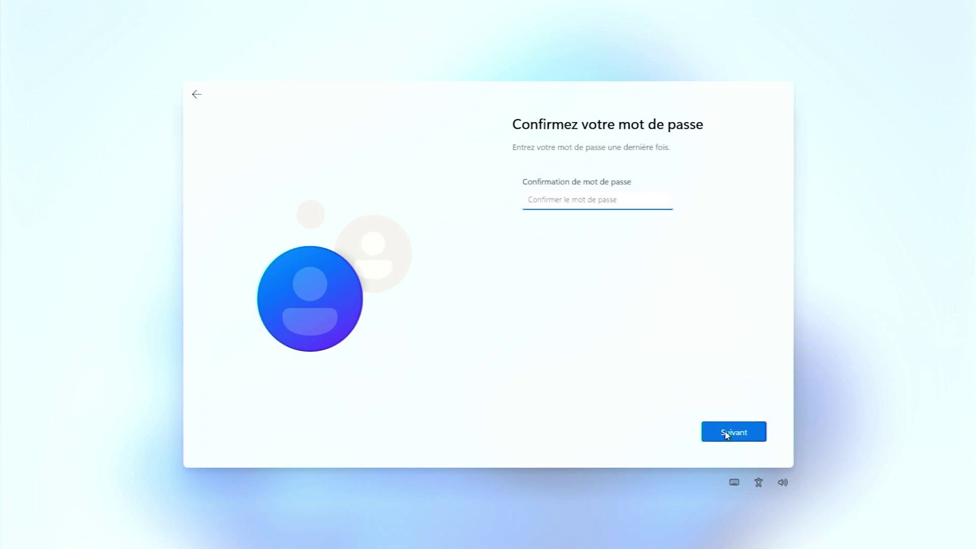
text(•••)
click(725, 433)
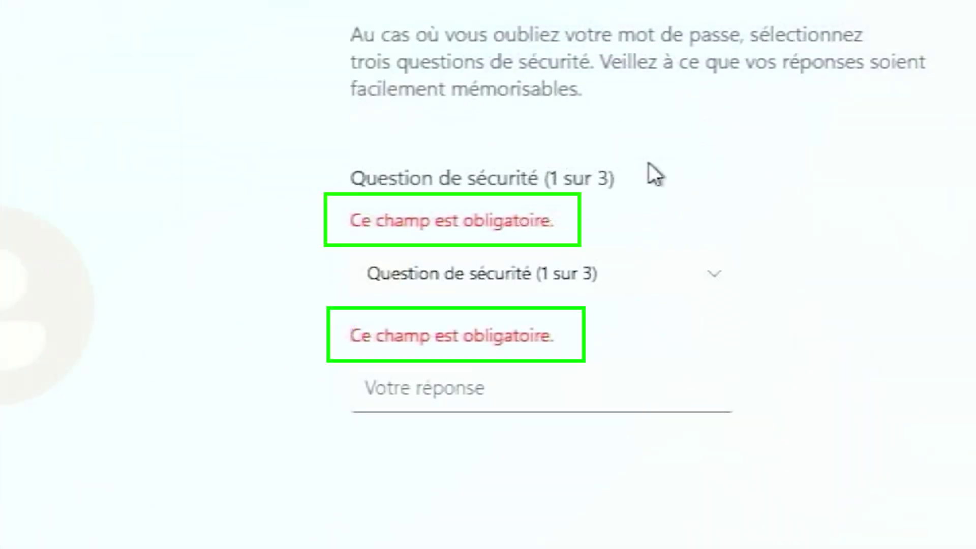
Set the first security question to the name of the first pet and submit its answer
click(682, 281)
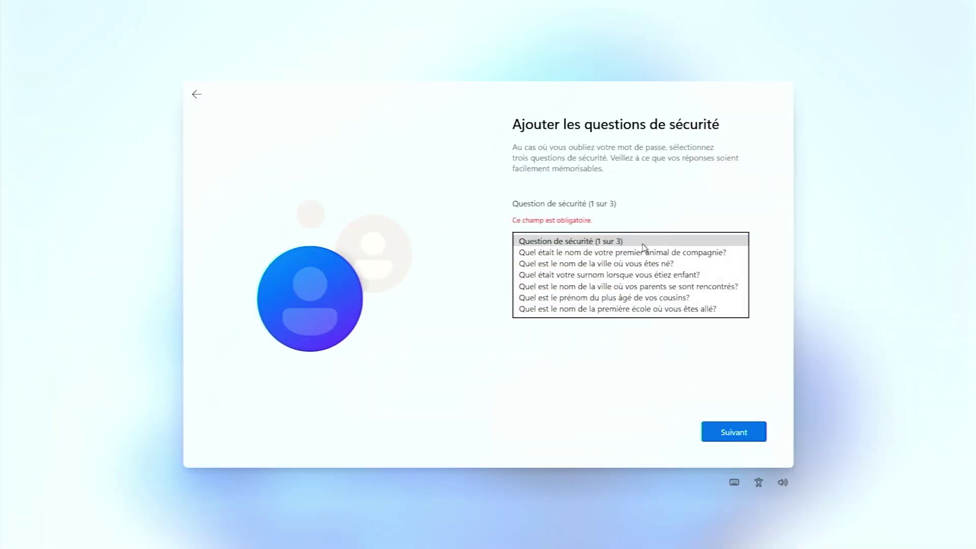
click(650, 254)
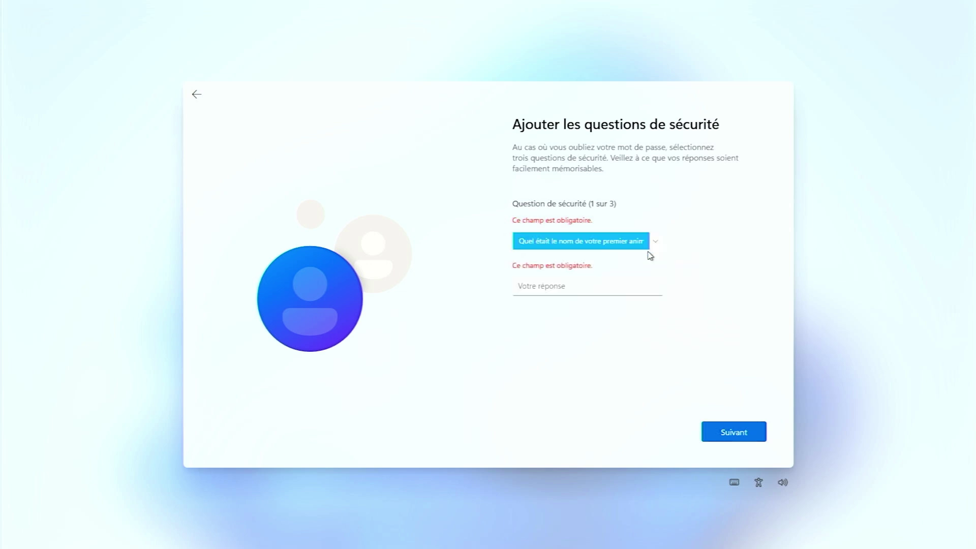
click(601, 289)
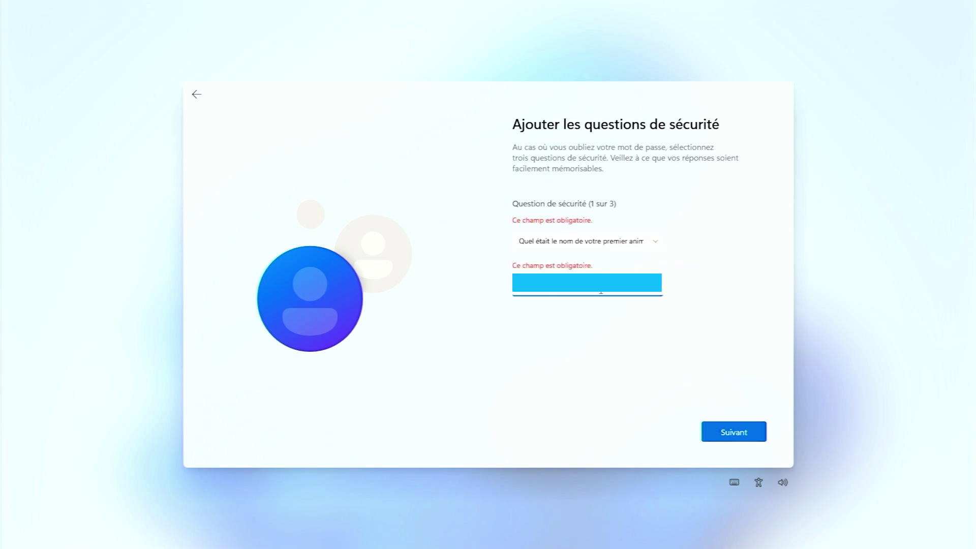
click(717, 430)
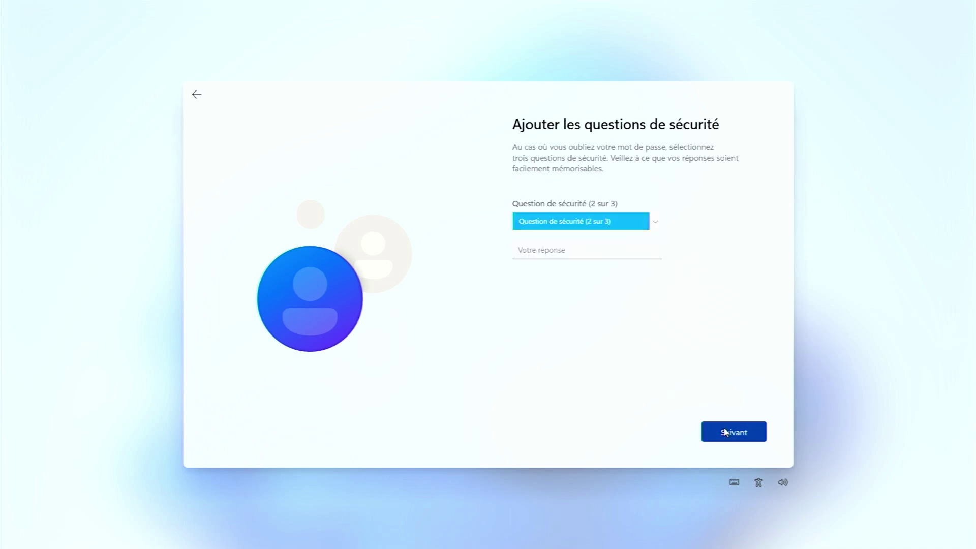
Set the second security question to the city of birth and submit its answer
click(655, 225)
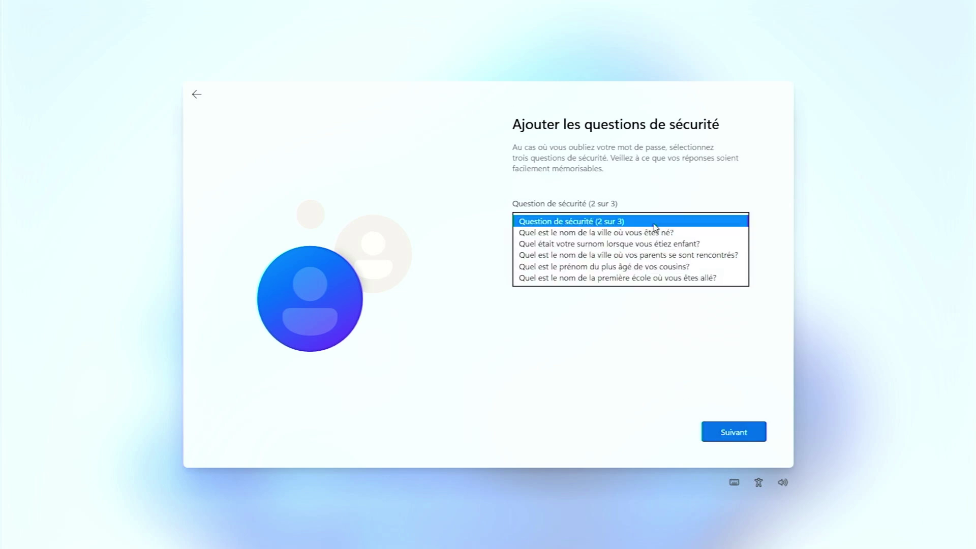
click(655, 233)
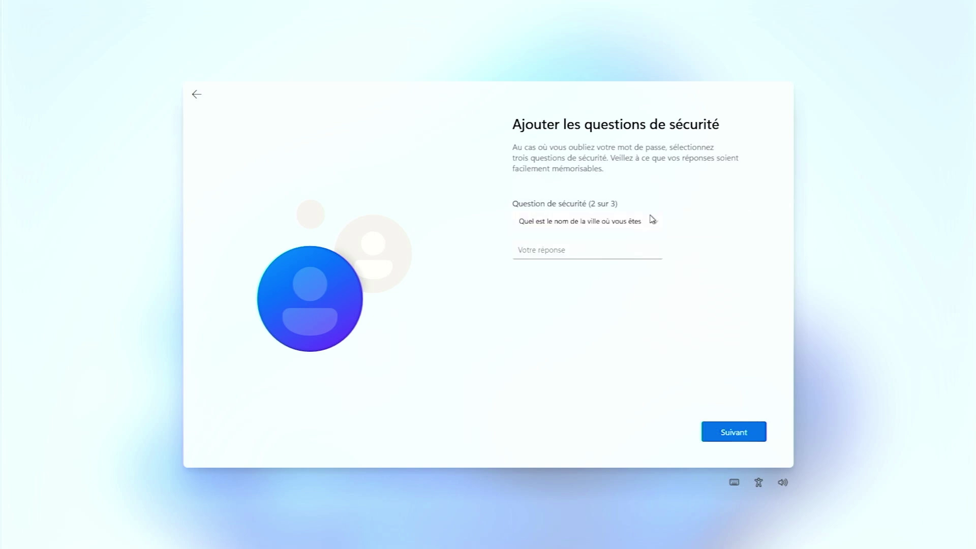
click(613, 247)
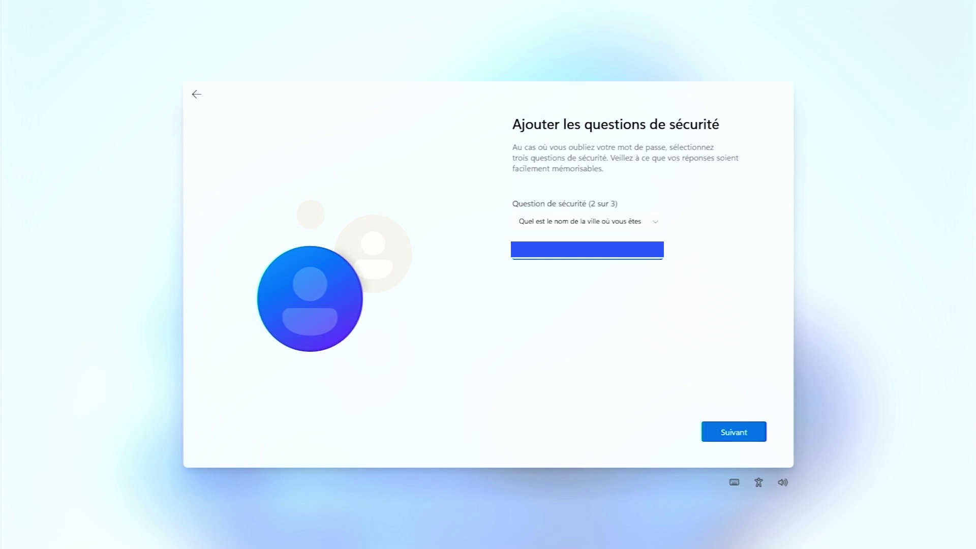
click(727, 435)
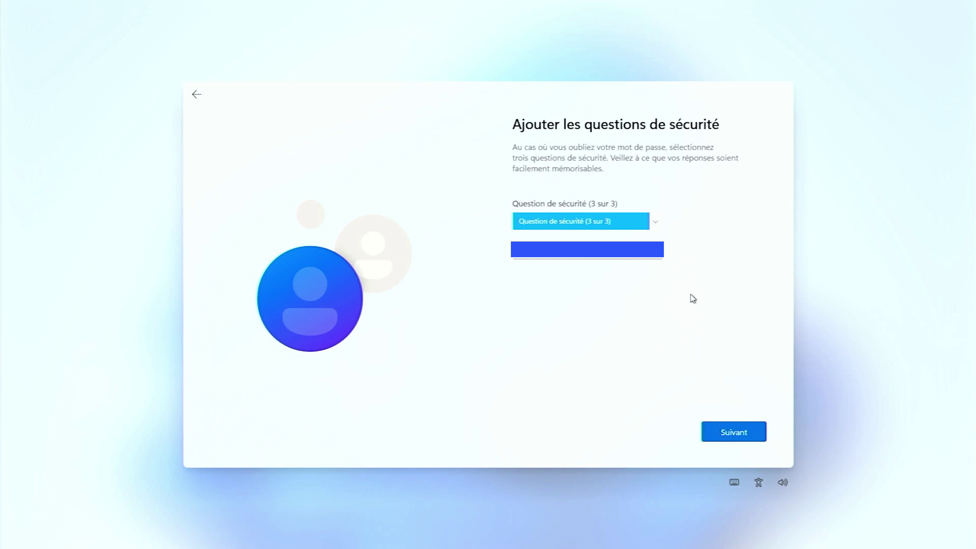
Set the third security question to the childhood nickname and submit its answer
click(654, 223)
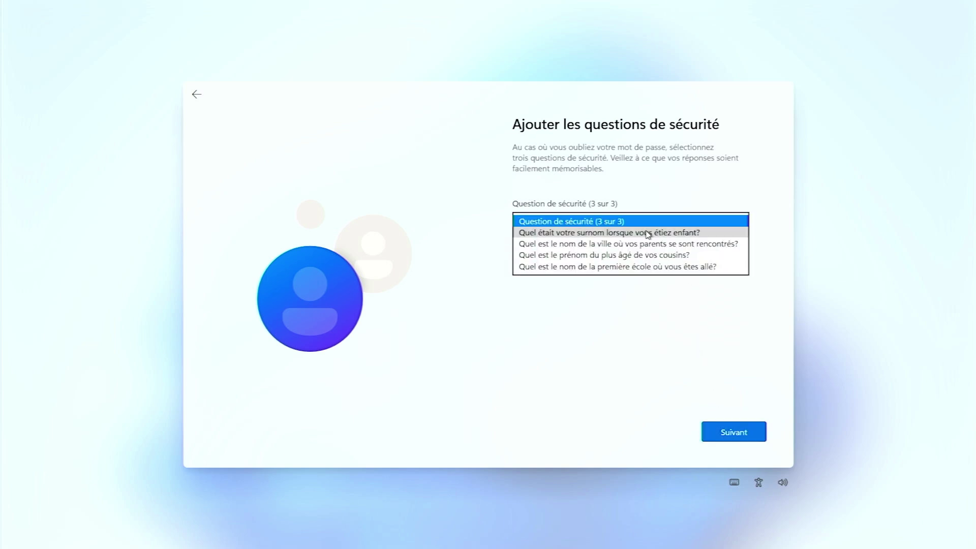
click(650, 233)
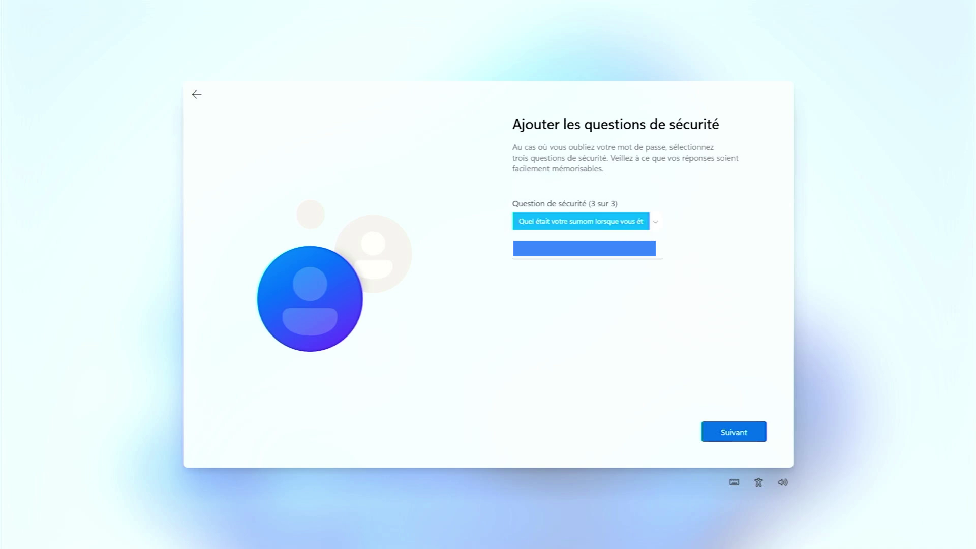
click(625, 249)
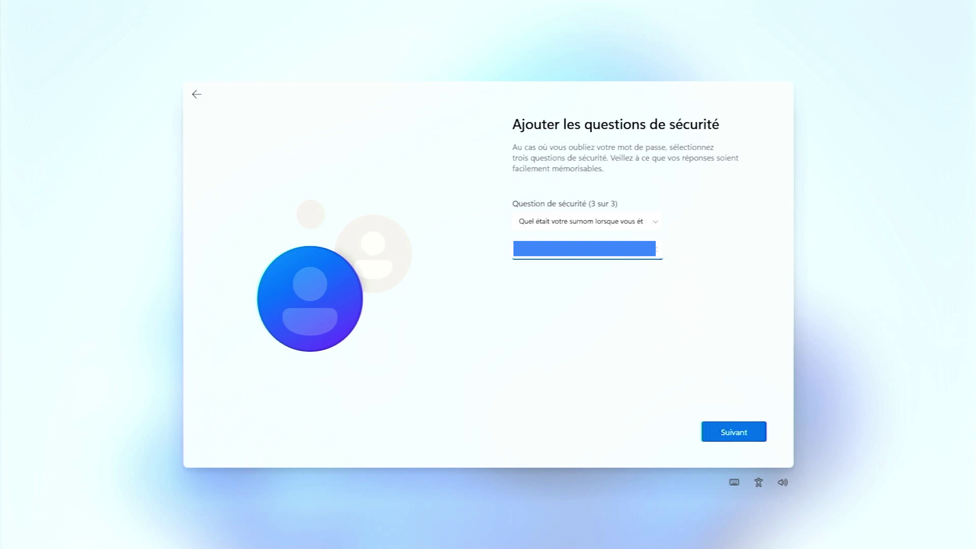
click(745, 435)
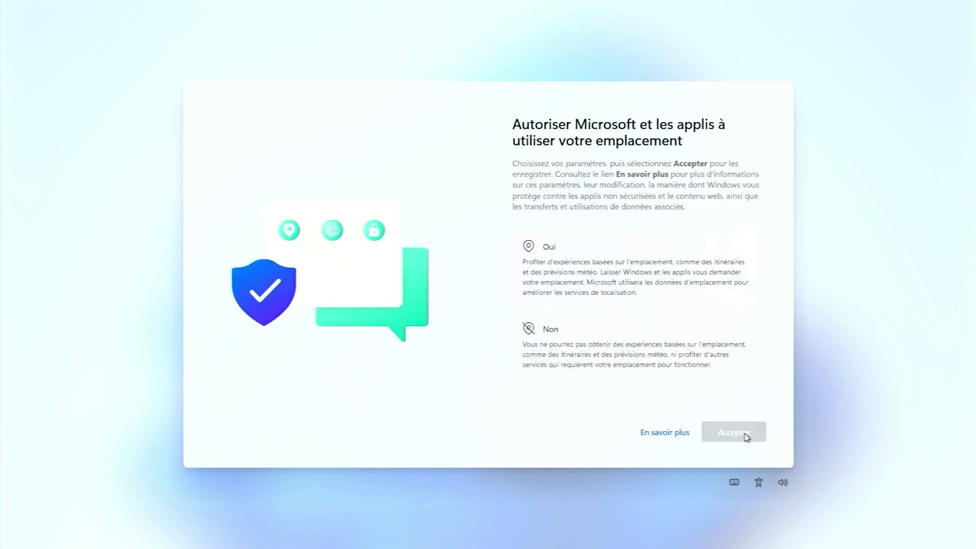
Refuse location access for Microsoft and apps by choosing Non, and accept the setting
click(561, 338)
click(719, 433)
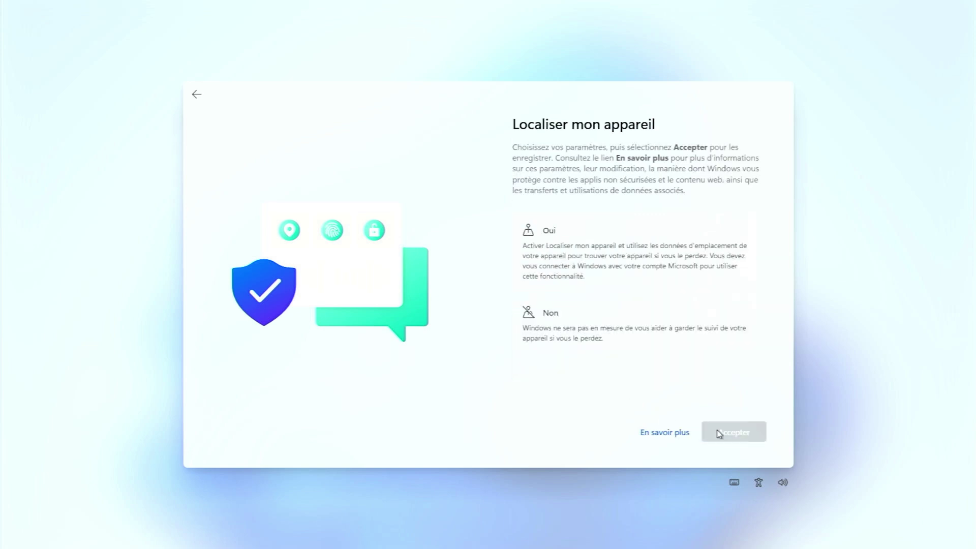
Decline Localiser mon appareil with Non and limit the diagnostic data sent to Microsoft to Obligatoire uniquement, accepting both settings
click(582, 335)
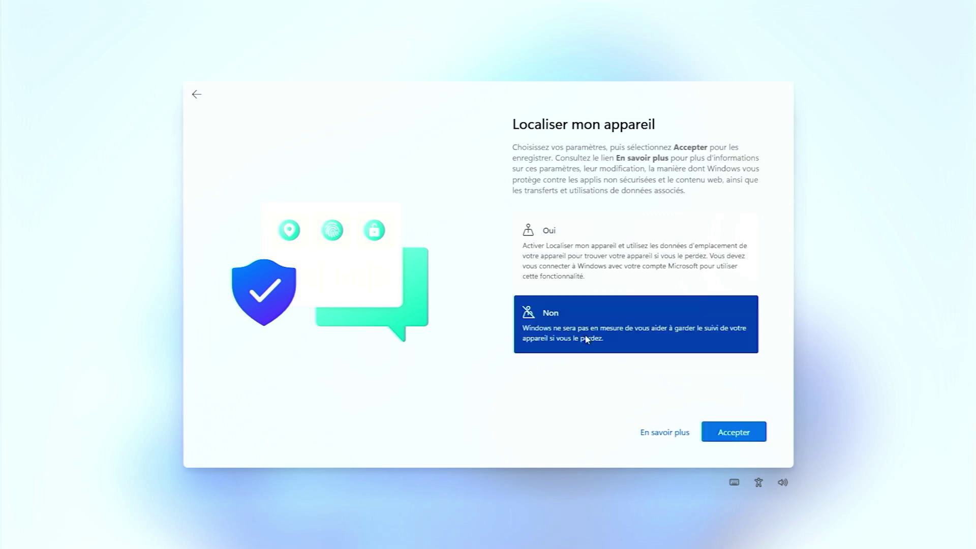
click(707, 429)
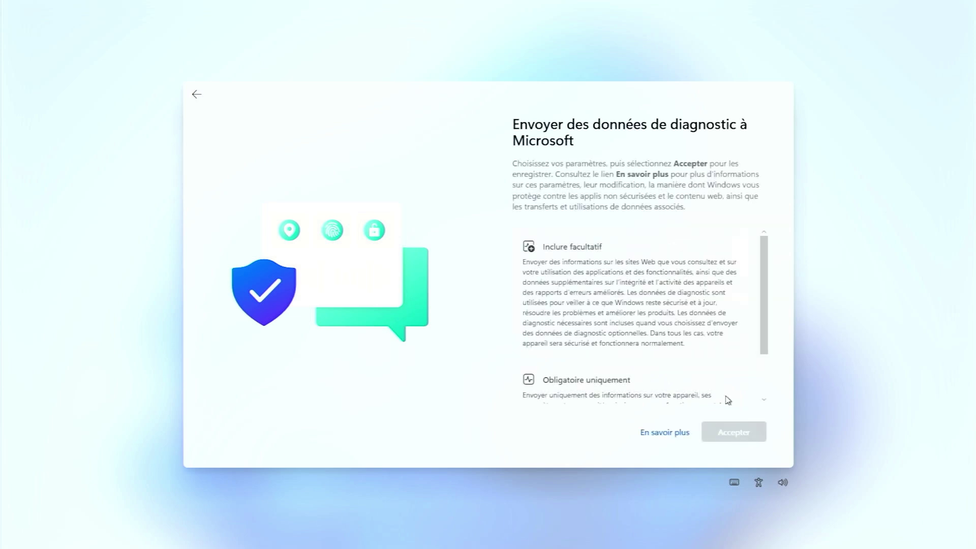
scroll(691, 364, down, 2)
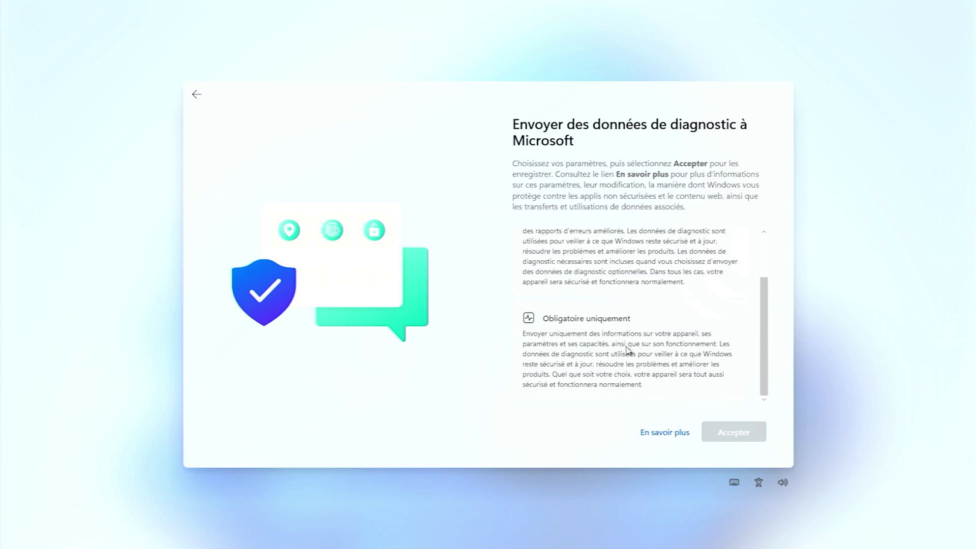
click(621, 354)
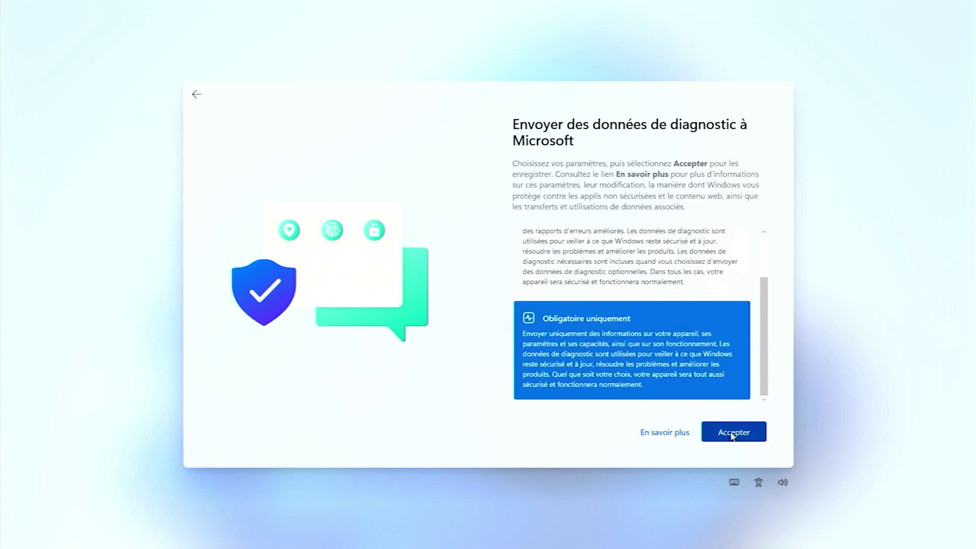
scroll(677, 351, up, 2)
scroll(678, 351, down, 2)
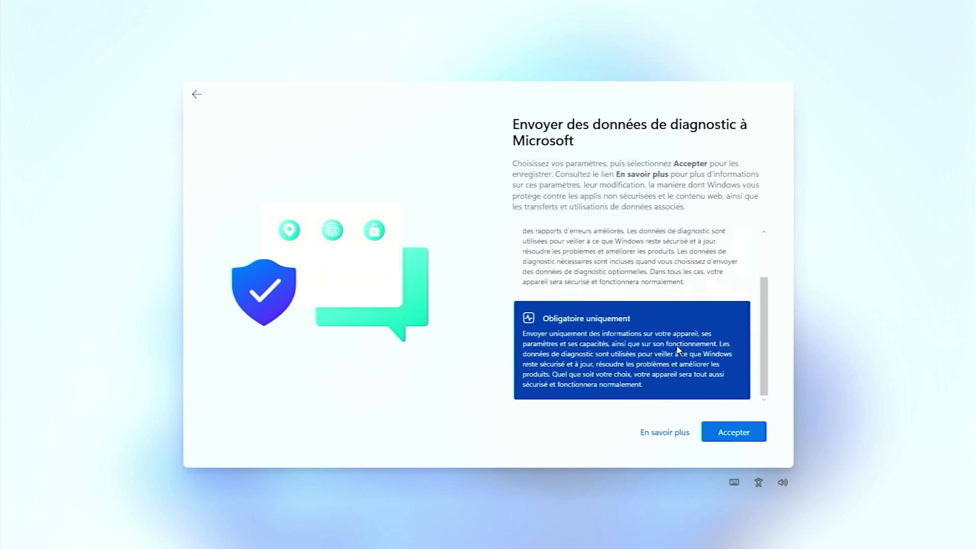
click(738, 437)
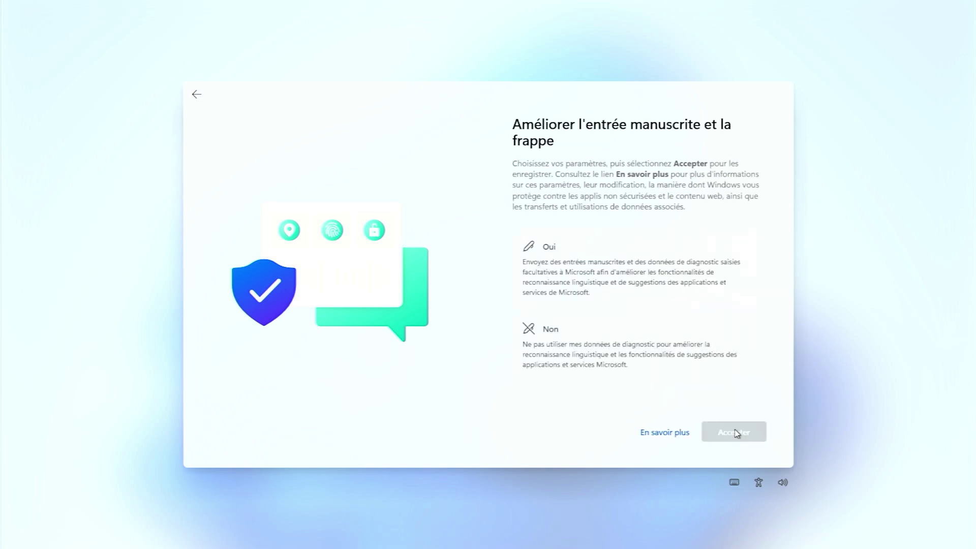
Choose Non for improving handwriting and typing and for personalised experiences with diagnostic data, accepting both settings
click(664, 355)
click(740, 437)
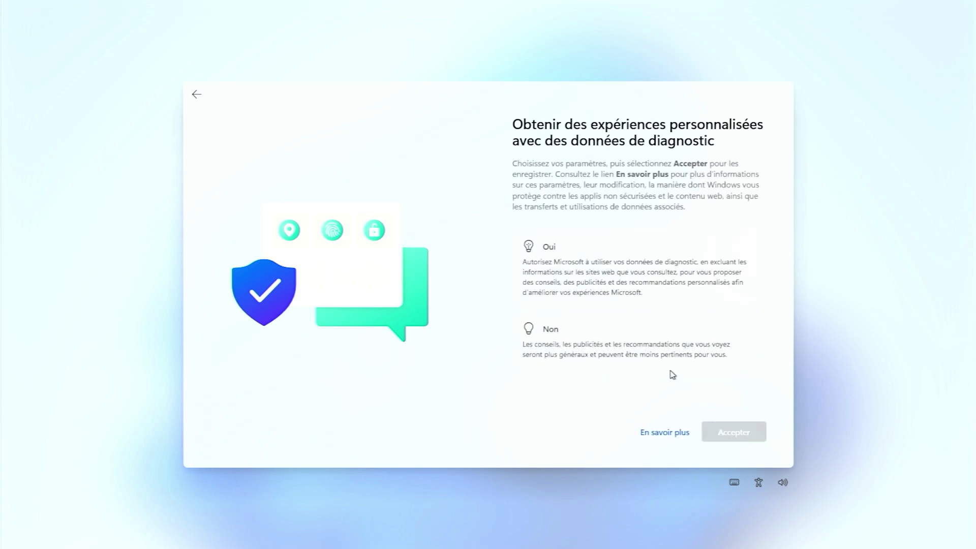
click(637, 348)
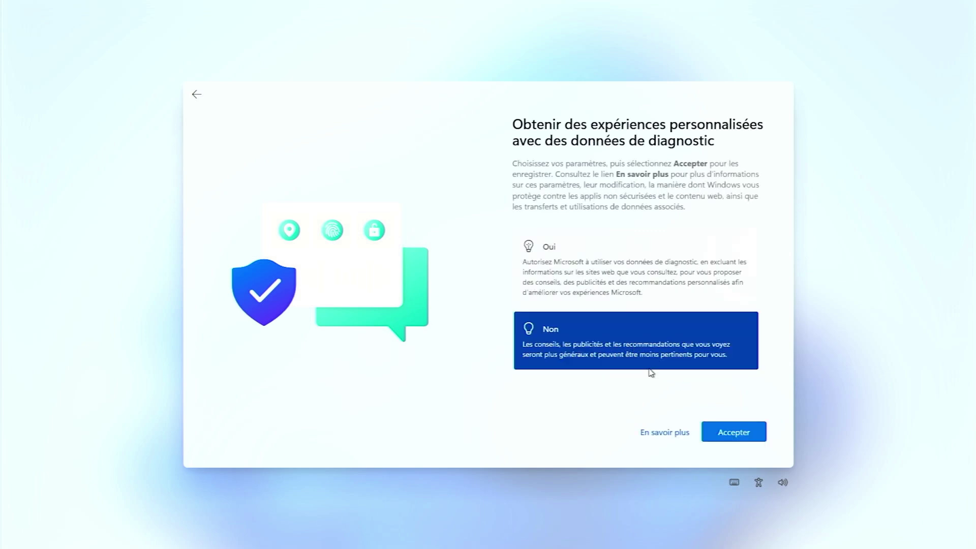
click(739, 435)
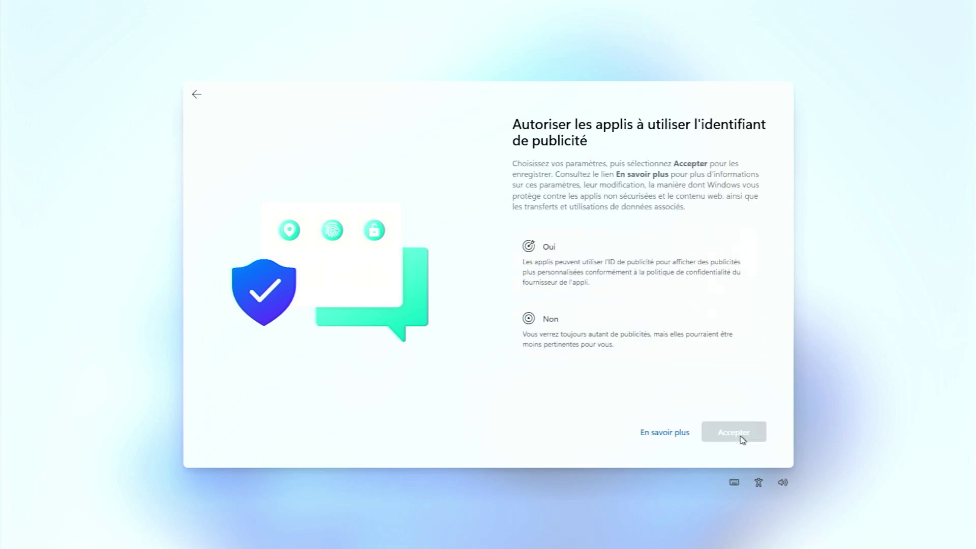
Refuse apps the use of the advertising identifier by choosing Non, and accept the setting
click(577, 315)
click(739, 434)
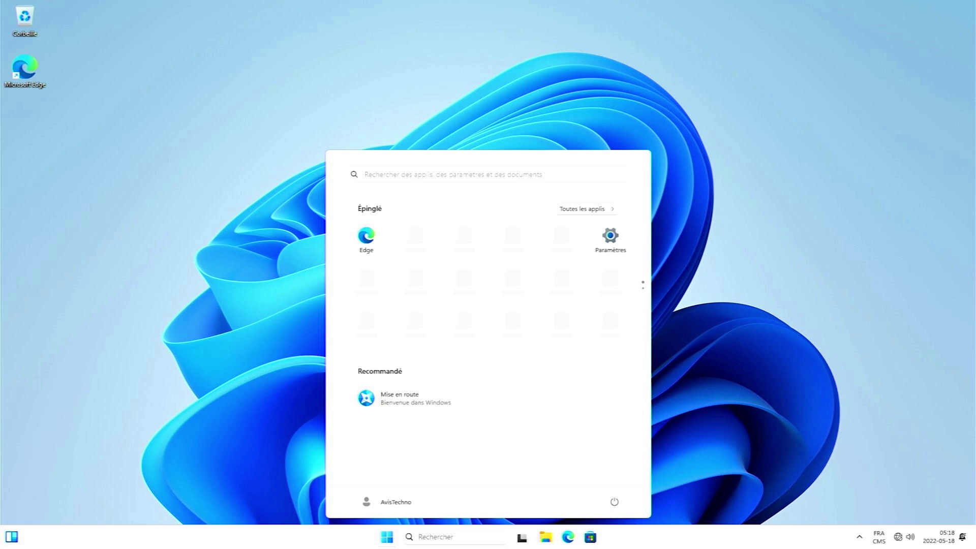
Examine the Windows edition and version in the À propos page of the system settings
click(612, 241)
click(75, 148)
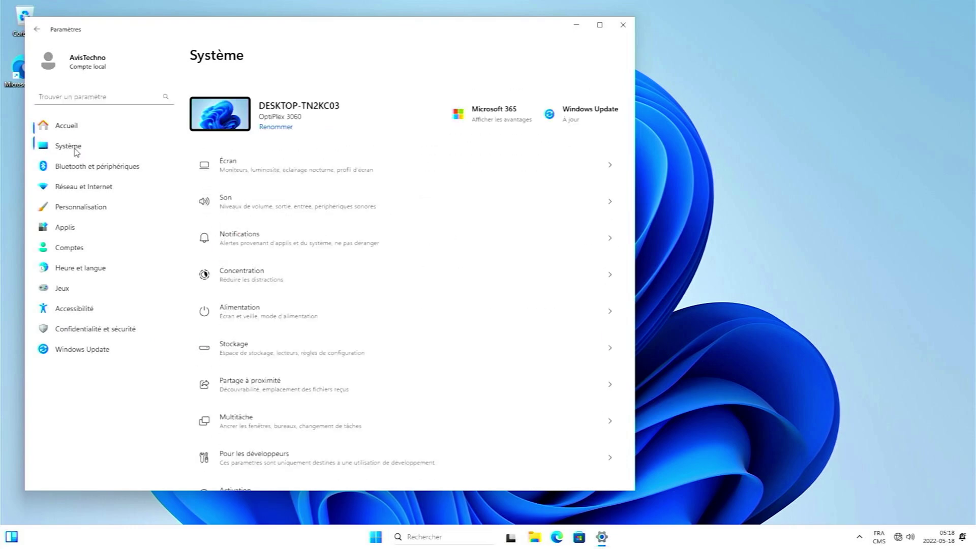
scroll(258, 210, down, 2)
scroll(259, 210, down, 5)
click(325, 455)
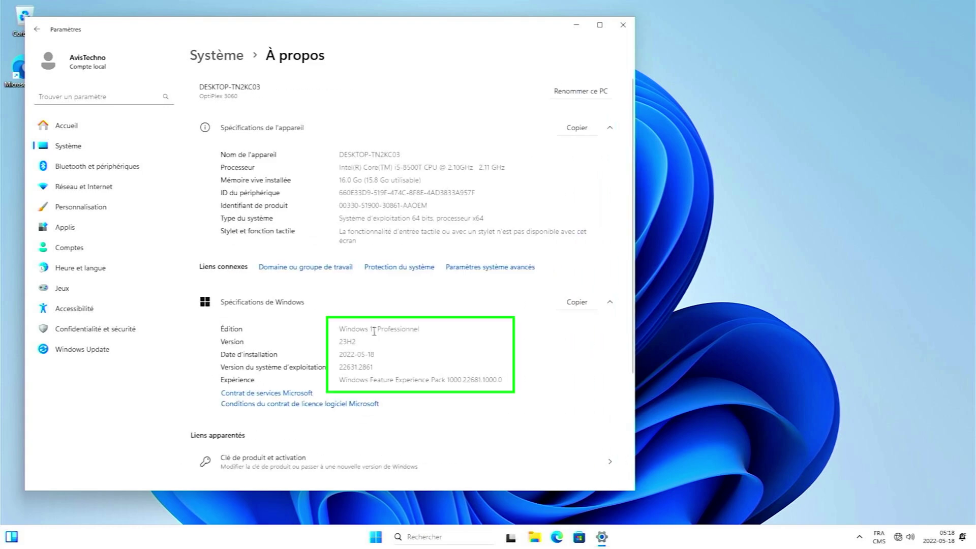
drag(369, 331, 405, 332)
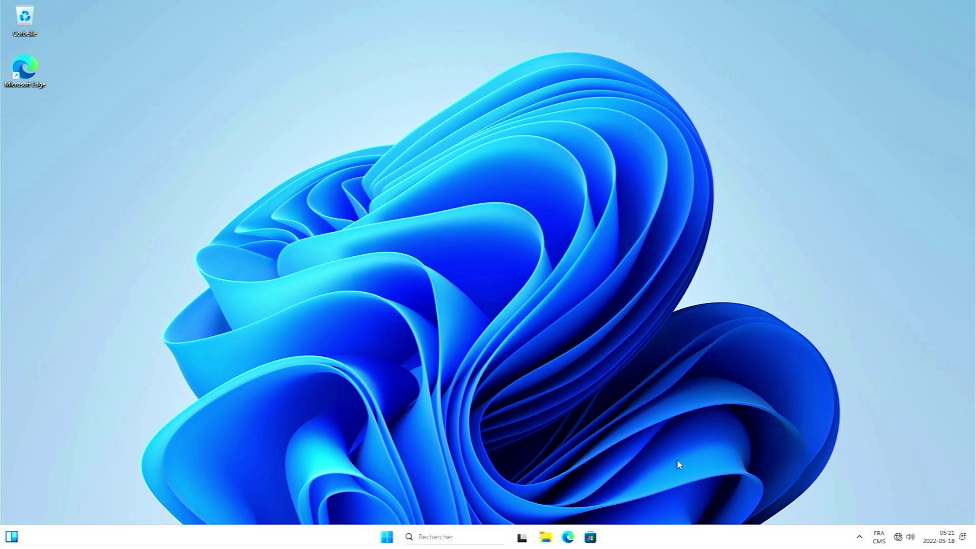
Connect the PC to a Wi-Fi network and dismiss the network list
click(898, 538)
click(839, 343)
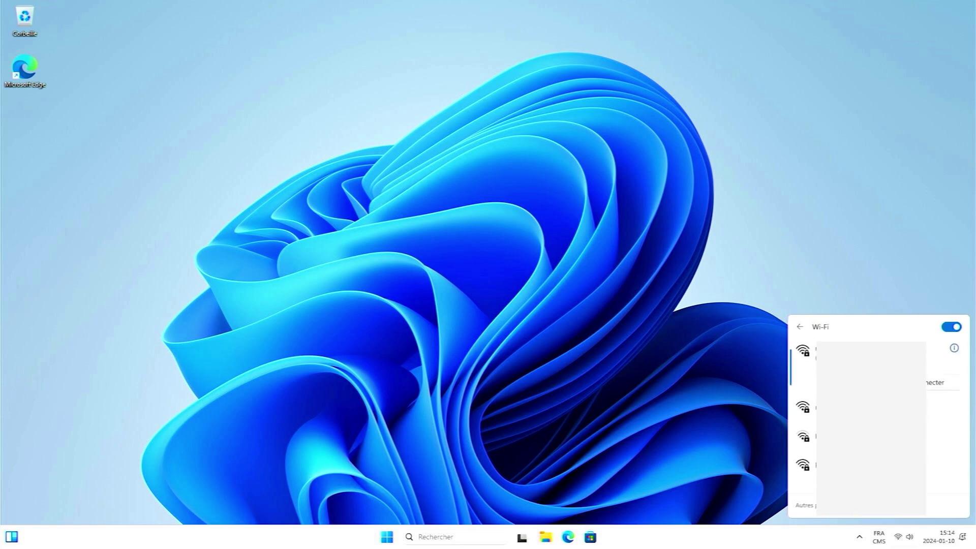
click(887, 265)
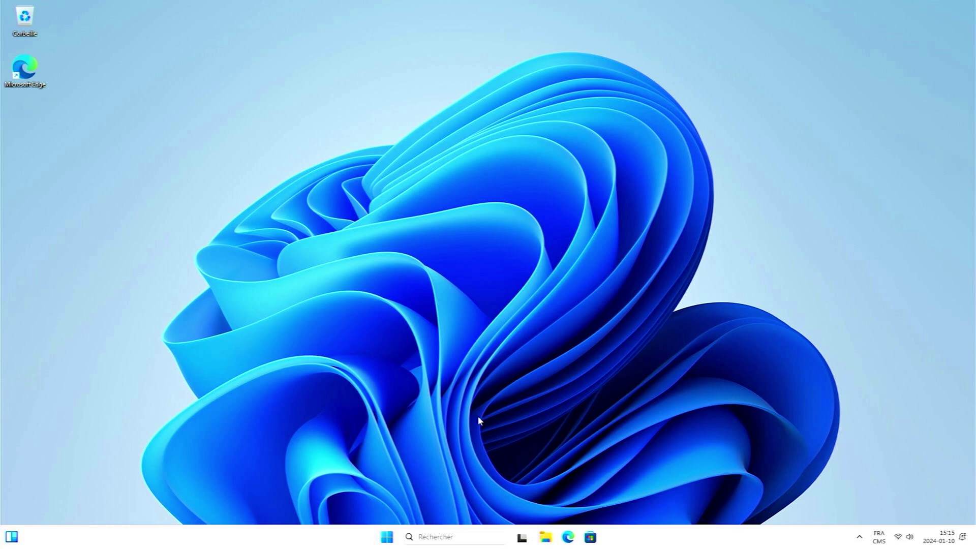
Check the Windows activation status in the system settings, expanding or collapsing its details as needed
key(super)
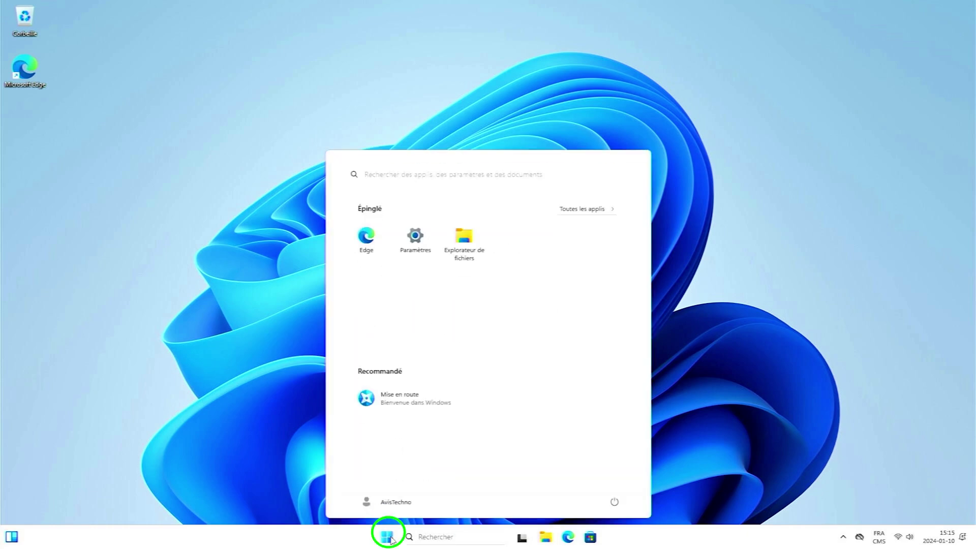
click(416, 237)
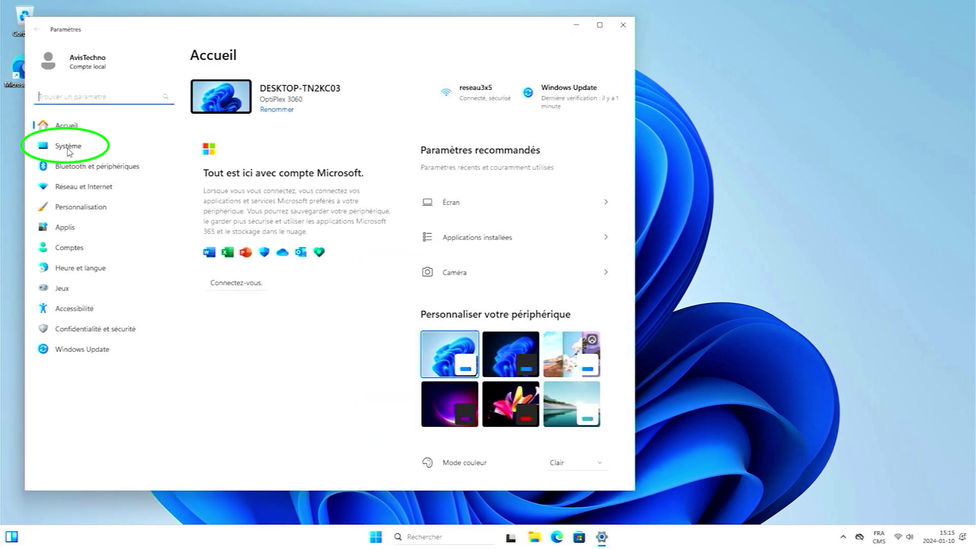
click(68, 148)
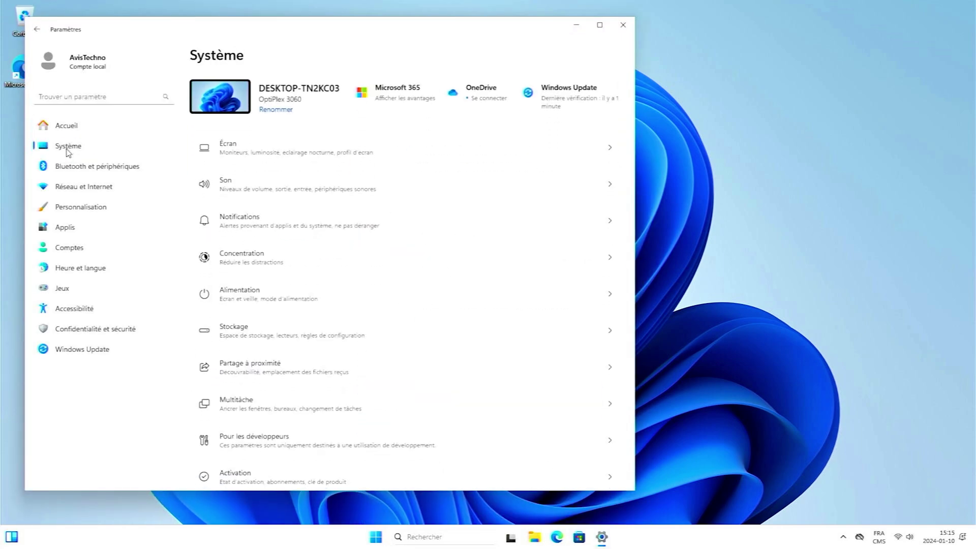
click(291, 478)
click(610, 150)
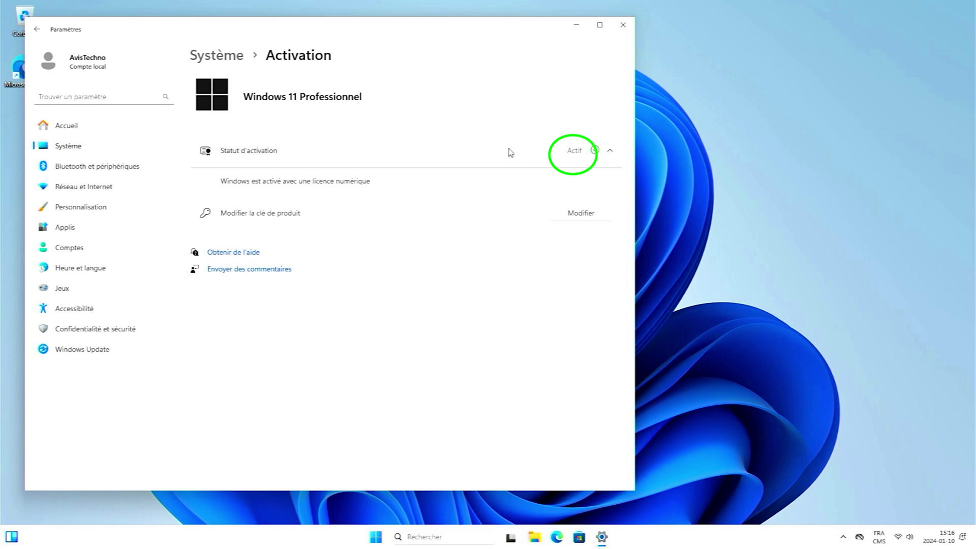
Open Windows Update from the settings home page and move the window toward the middle of the desktop
click(65, 127)
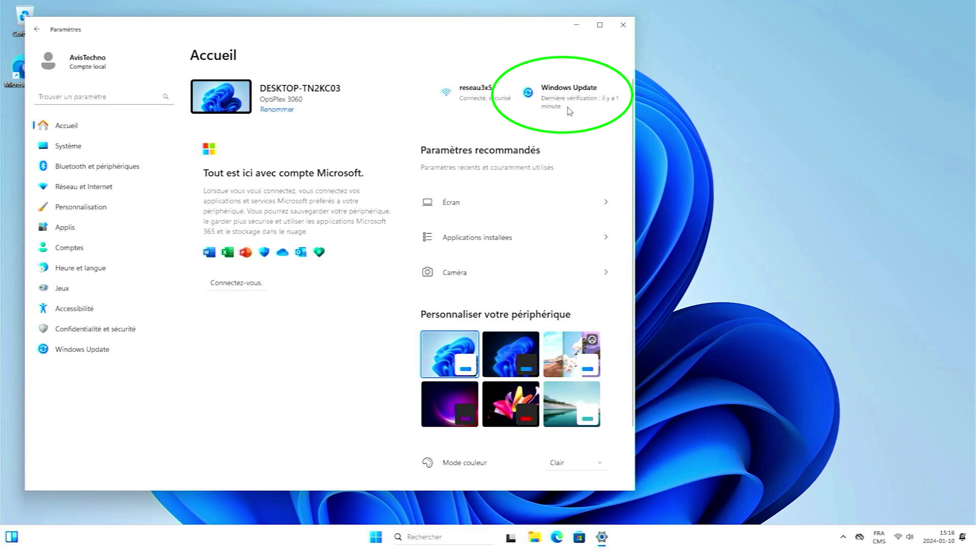
click(569, 102)
drag(402, 30, 554, 46)
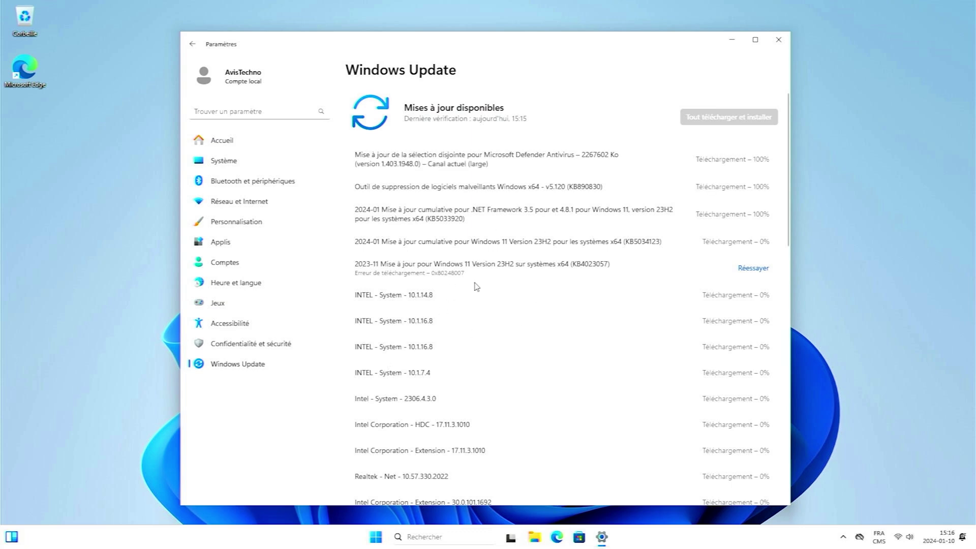
Open the Device Manager alongside Windows Update and review the devices and the full list of updates
right_click(377, 538)
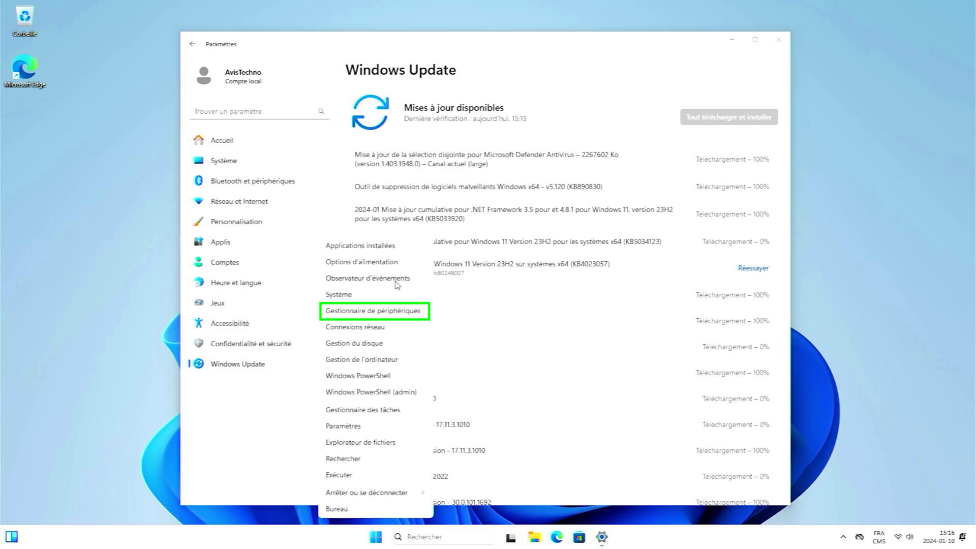
click(390, 316)
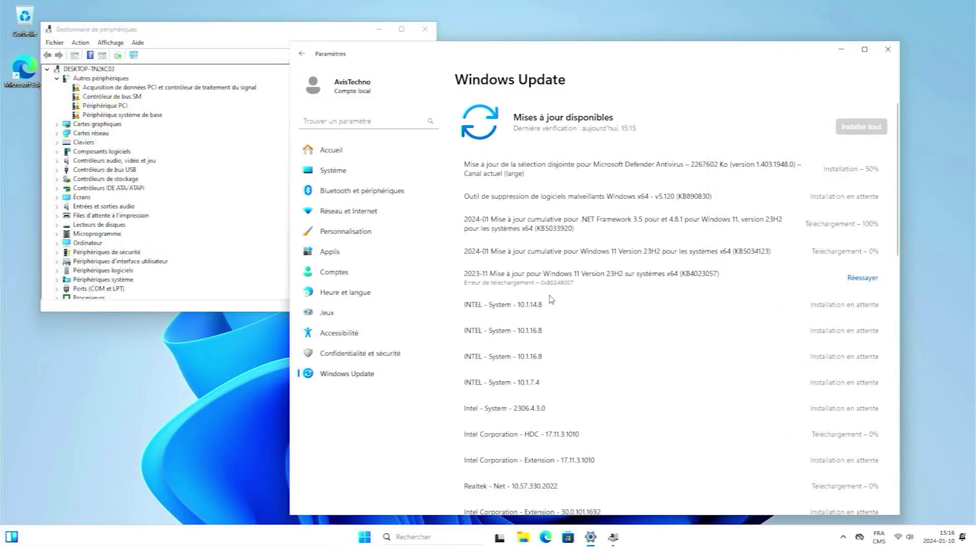
scroll(754, 268, down, 5)
scroll(753, 269, down, 10)
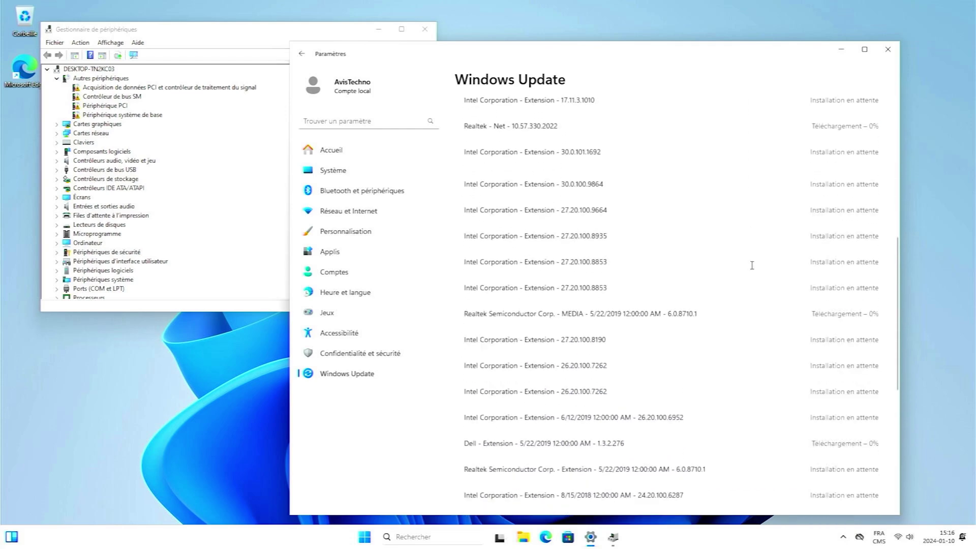
scroll(751, 269, up, 15)
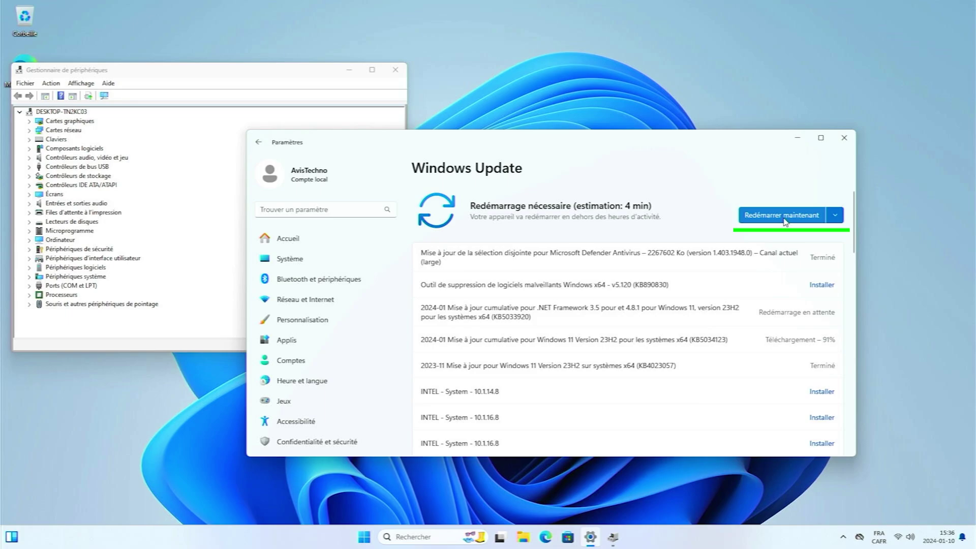
Restart the PC immediately from Windows Update to apply the updates
click(783, 215)
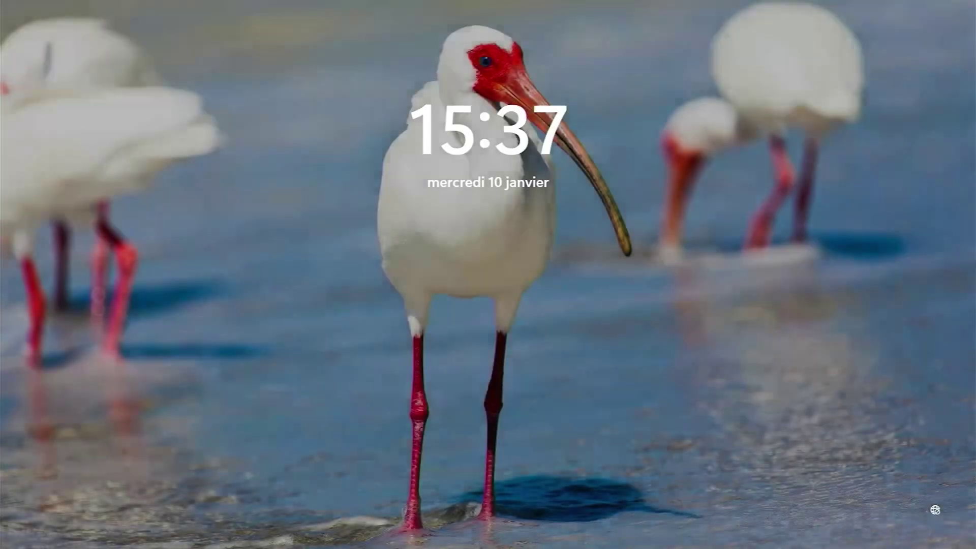
Sign in with the account password and postpone the remaining PC configuration with Me le rappeler dans 3 jours
key(space)
text(••••••)
key(Return)
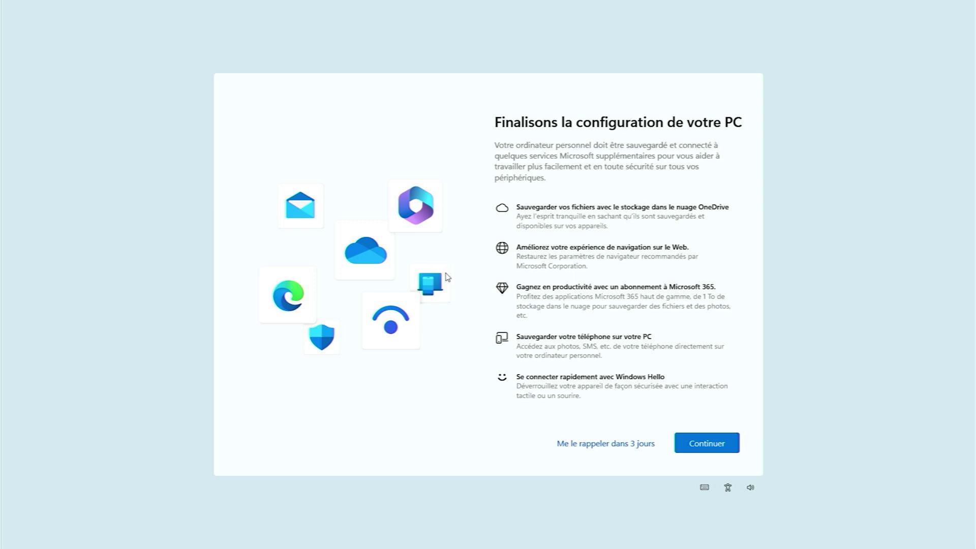
click(620, 445)
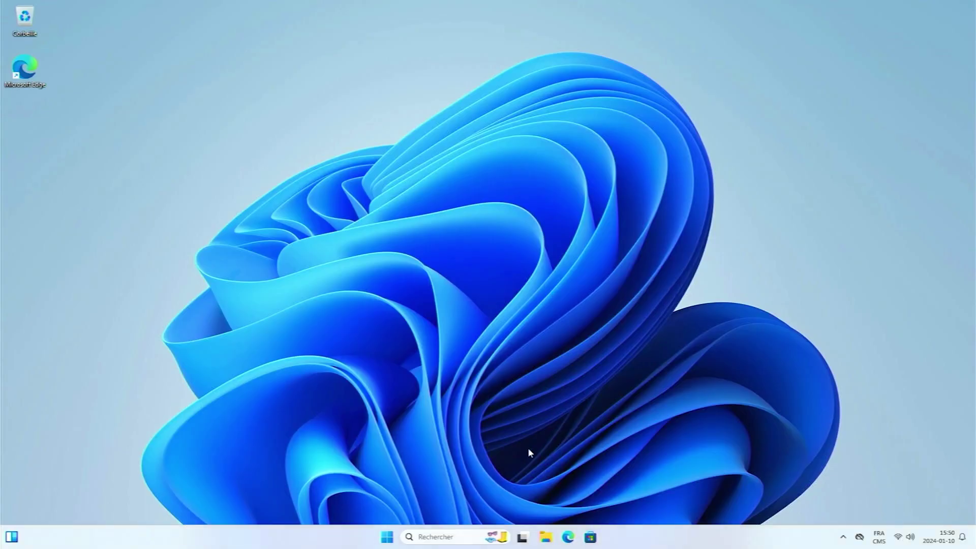
Check the update status on the Windows Update page and close the settings window
click(386, 537)
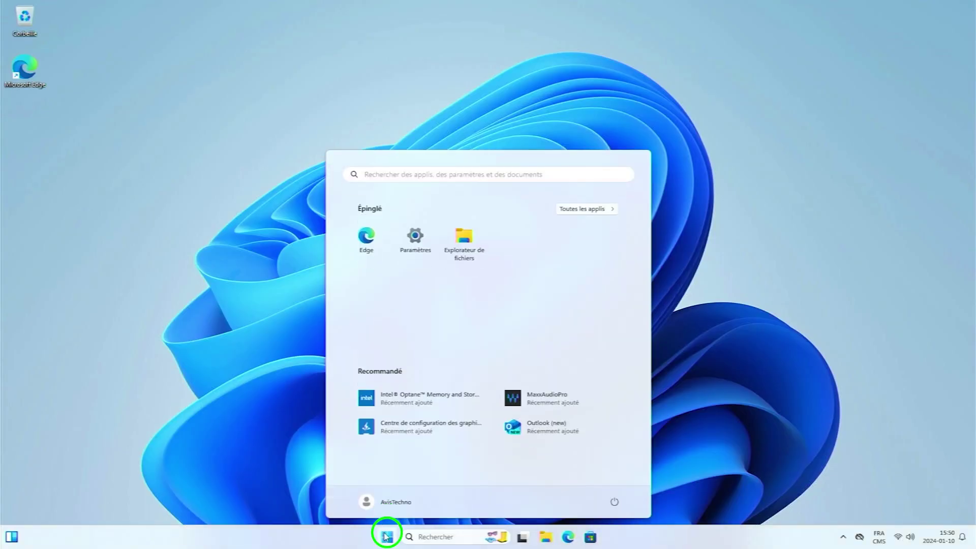
click(416, 234)
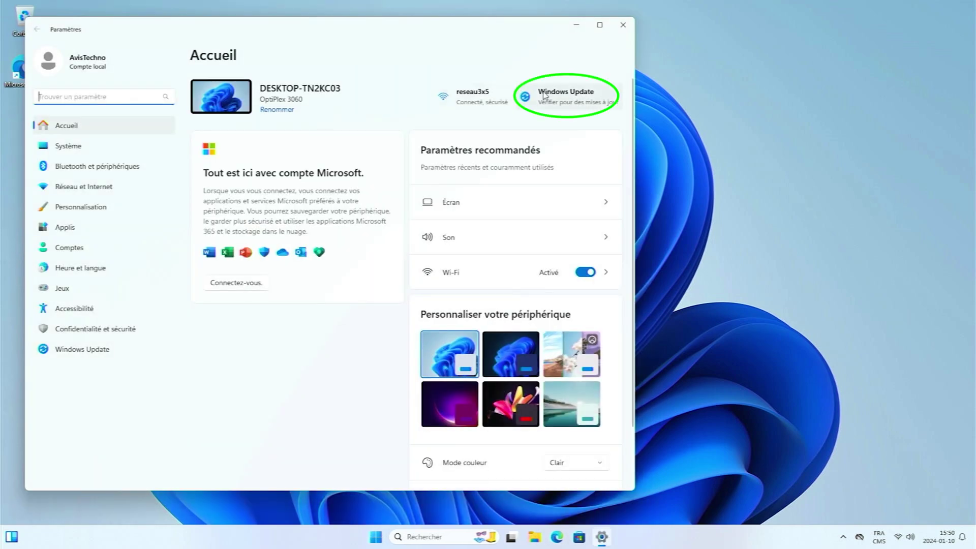
click(545, 95)
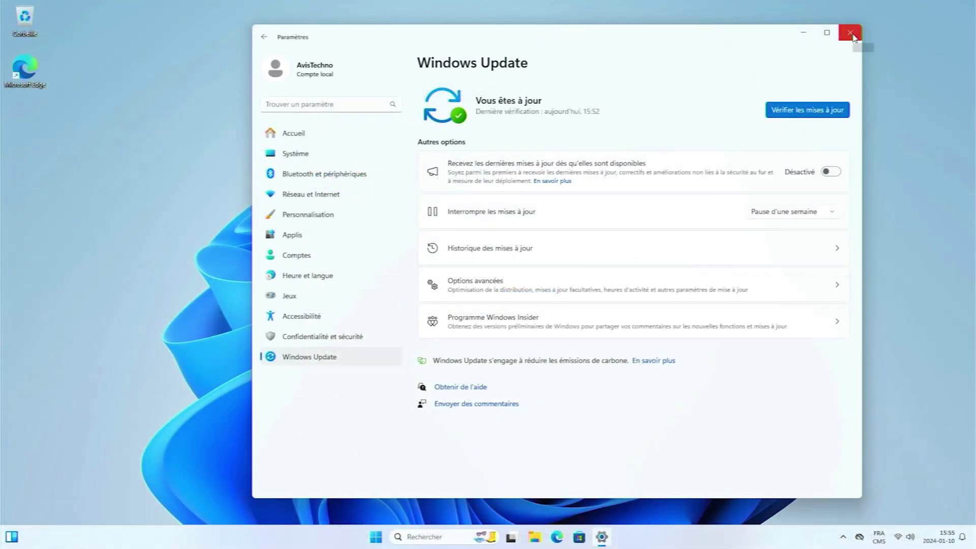
click(852, 35)
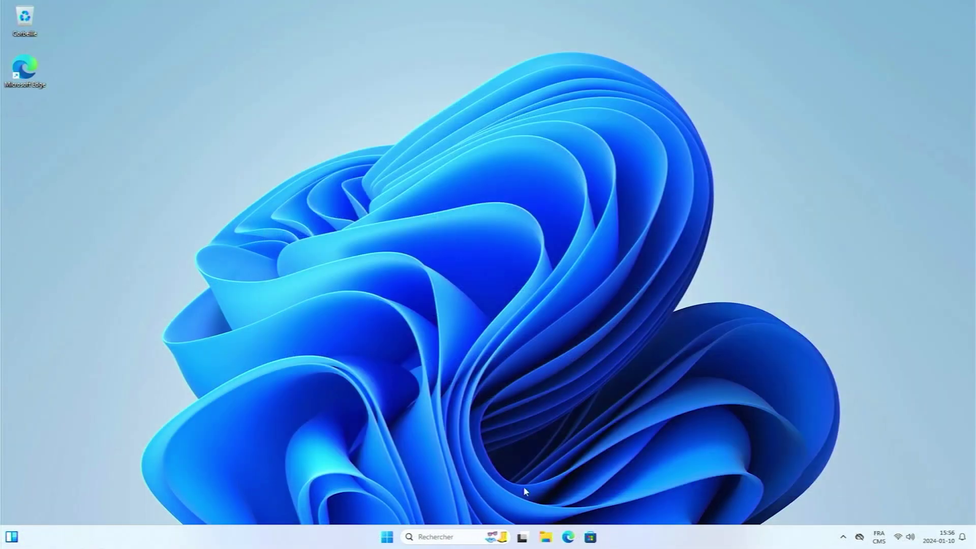
Examine the Microsoft account sign-in offered in the Comptes settings, and close it and the settings window without signing in
click(389, 538)
click(424, 238)
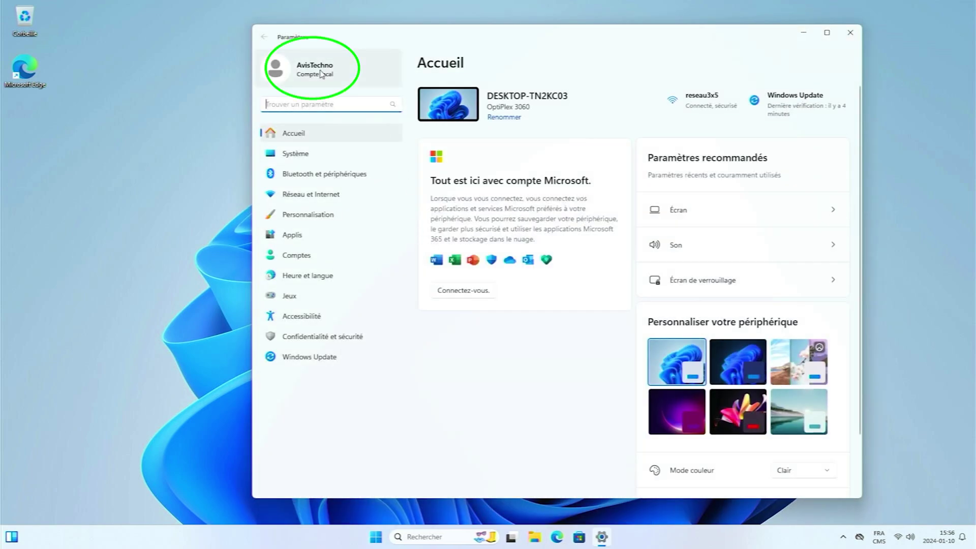
click(320, 74)
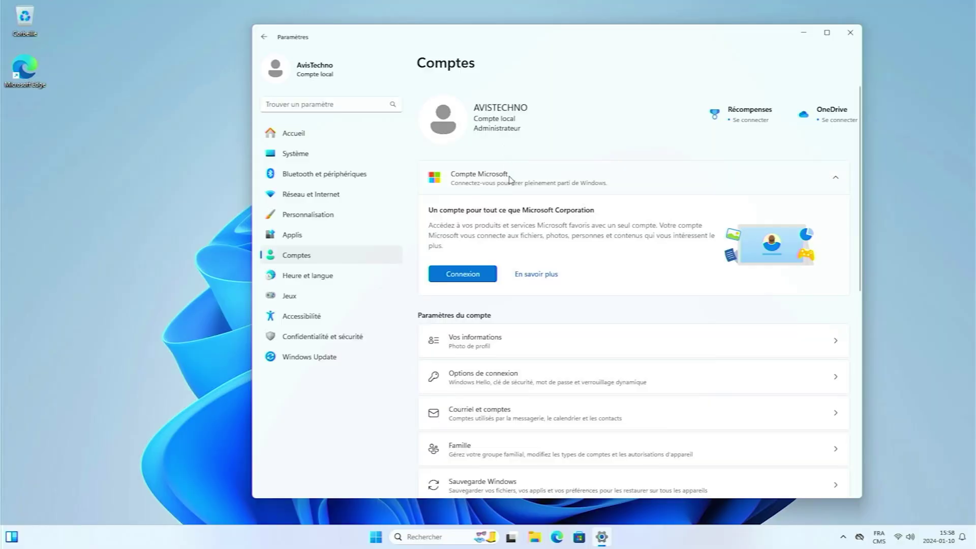
click(470, 274)
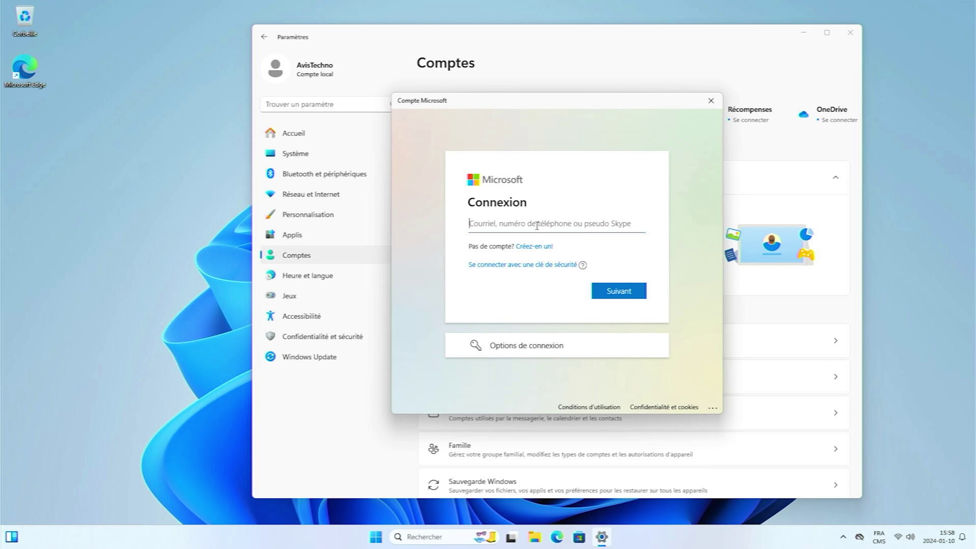
click(711, 100)
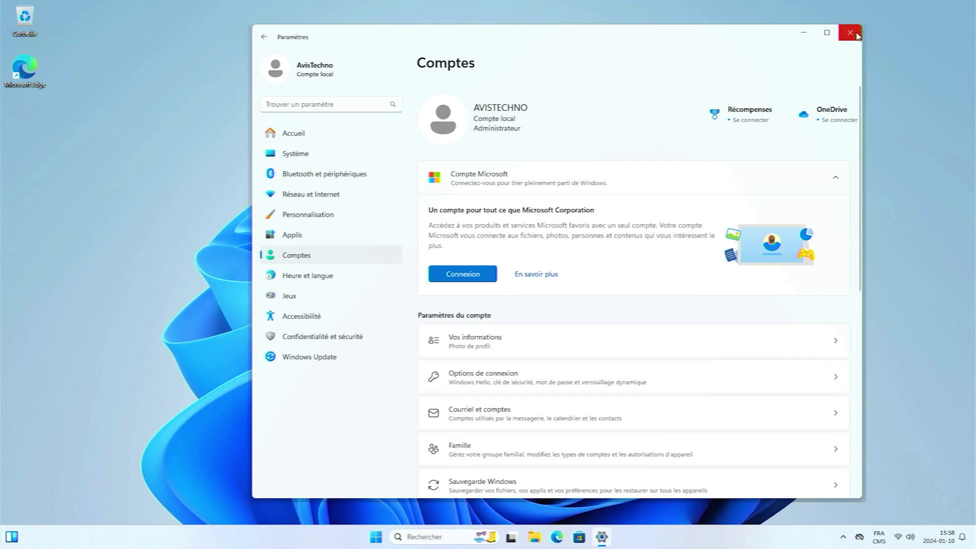
click(850, 32)
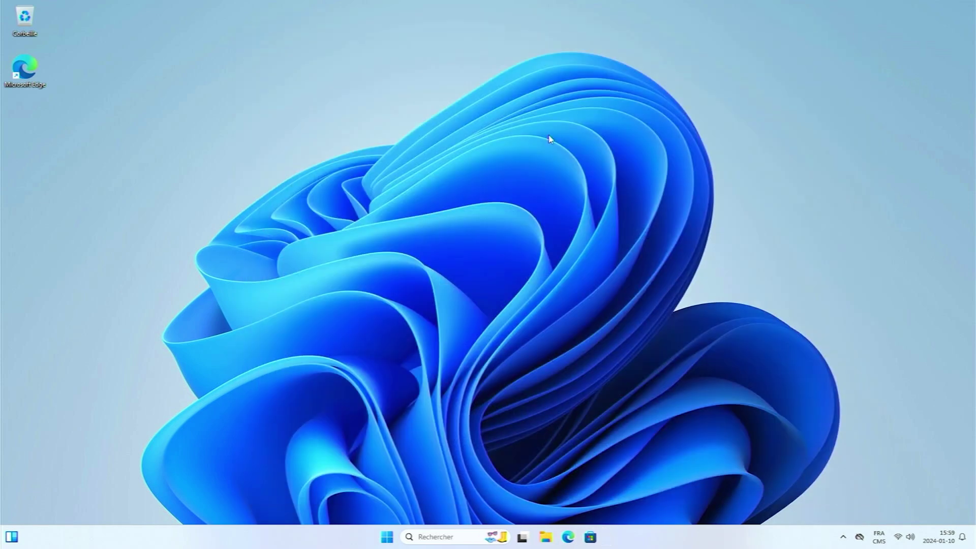